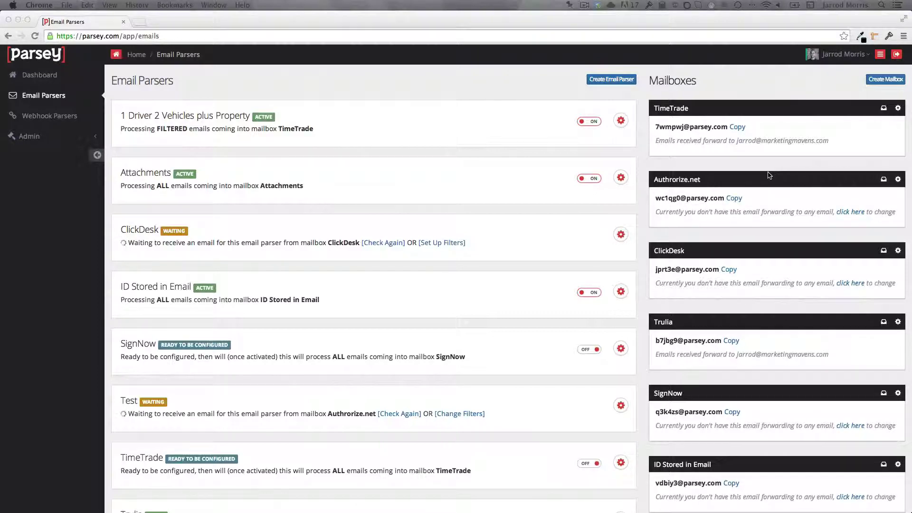
Create a mailbox labelled 'Email Attacher for Infusionsoft (Personal)' and save it.
left_click(886, 81)
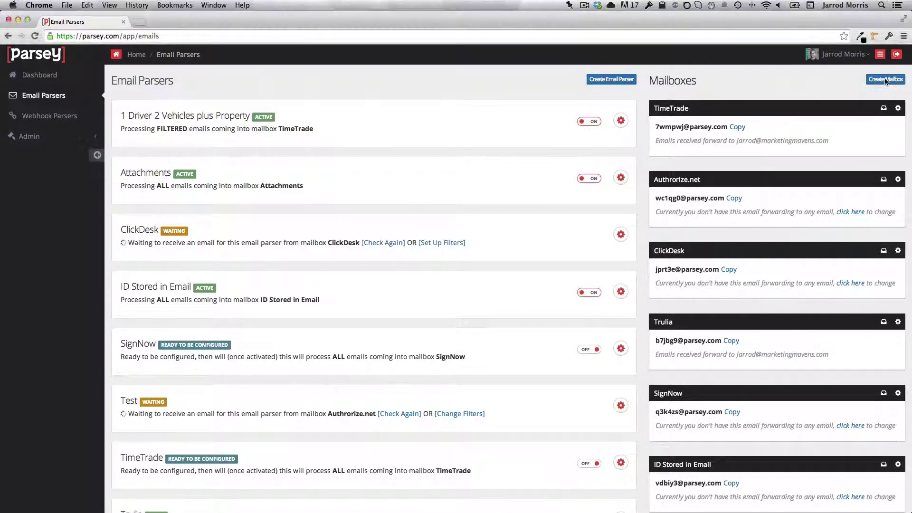
left_click(886, 80)
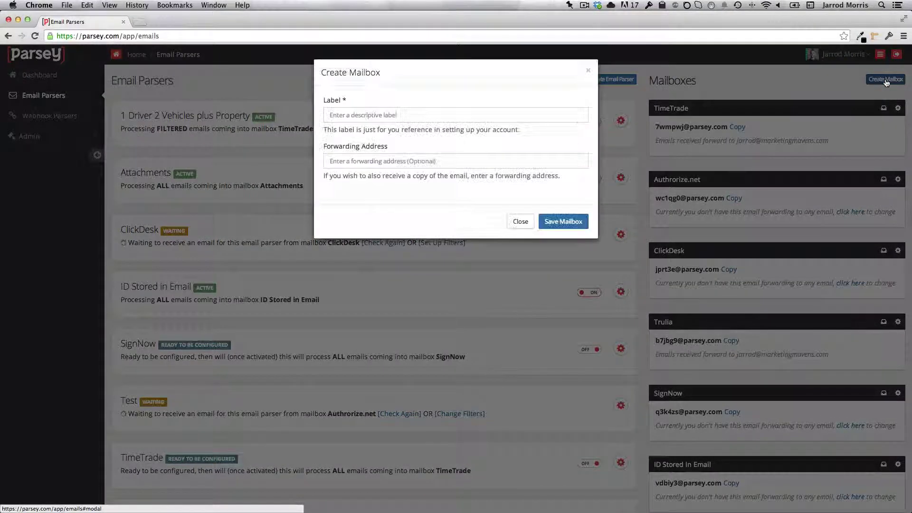
left_click(479, 113)
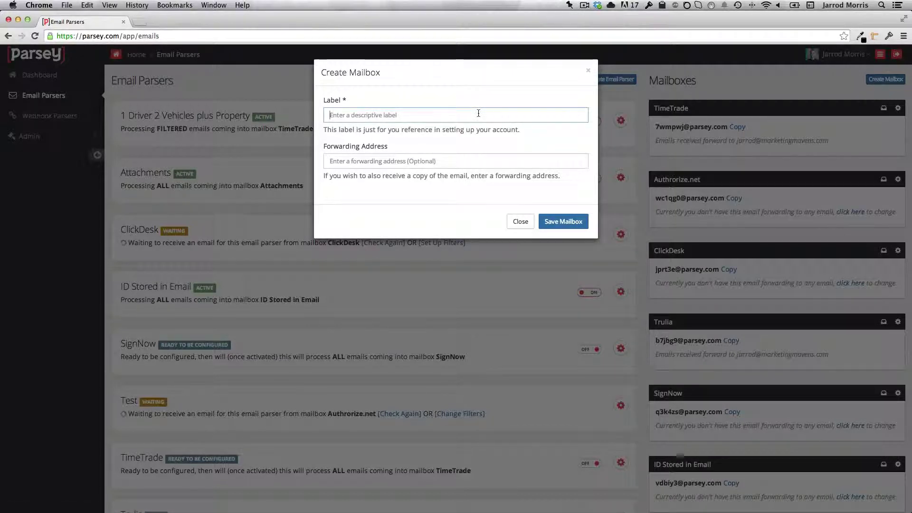
type("Email ")
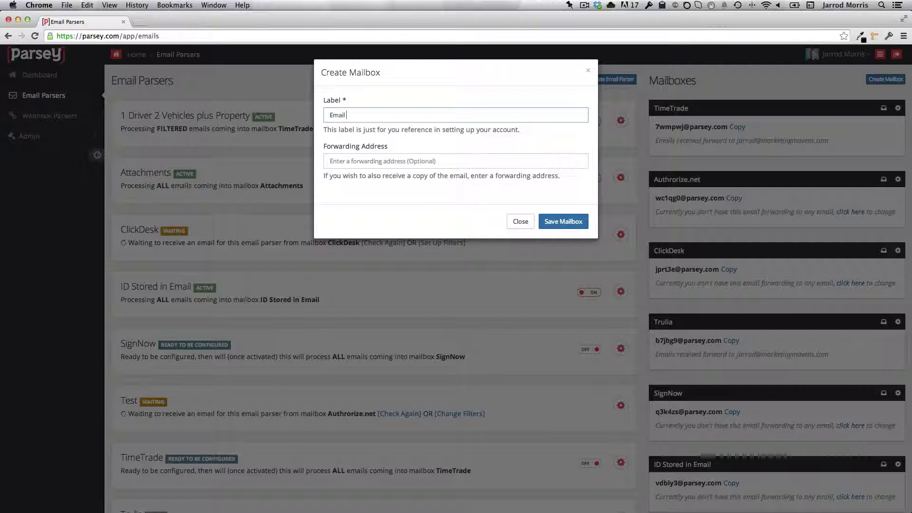
type("Attacher")
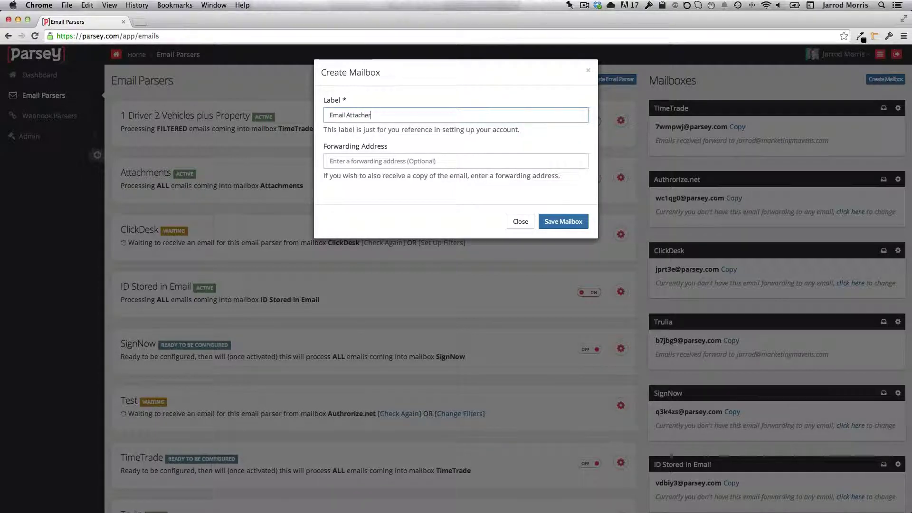
type(" for Infusions")
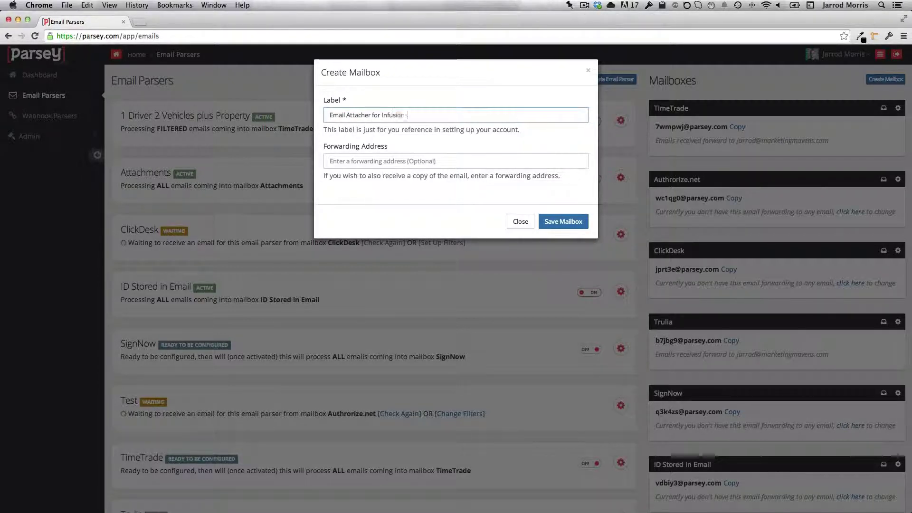
type("oft (Per")
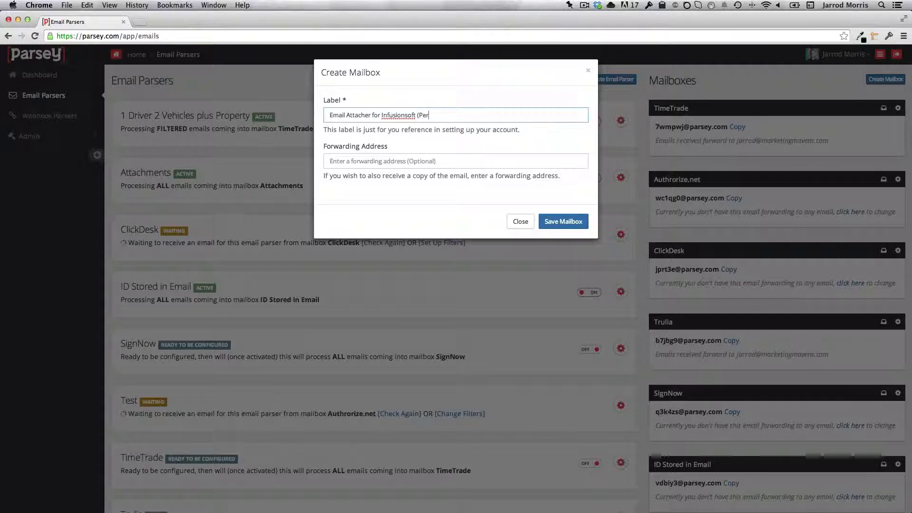
type("sonal")
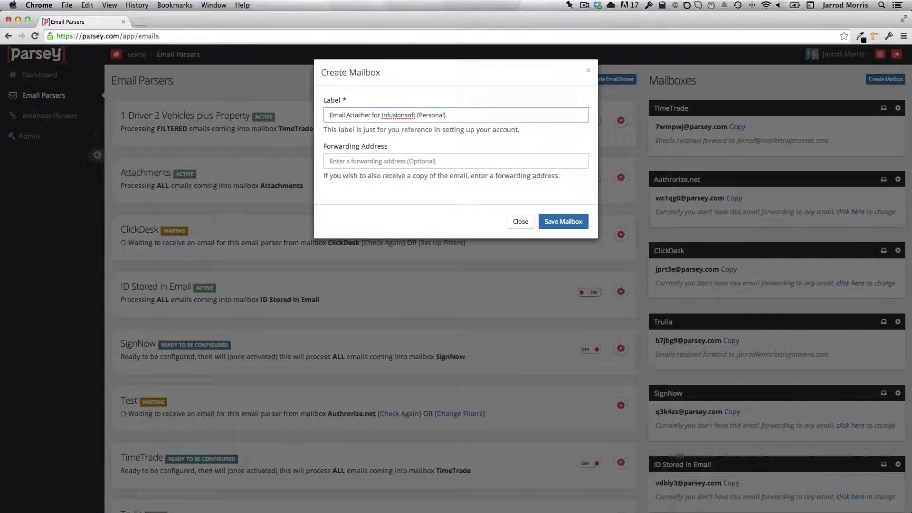
left_click(565, 223)
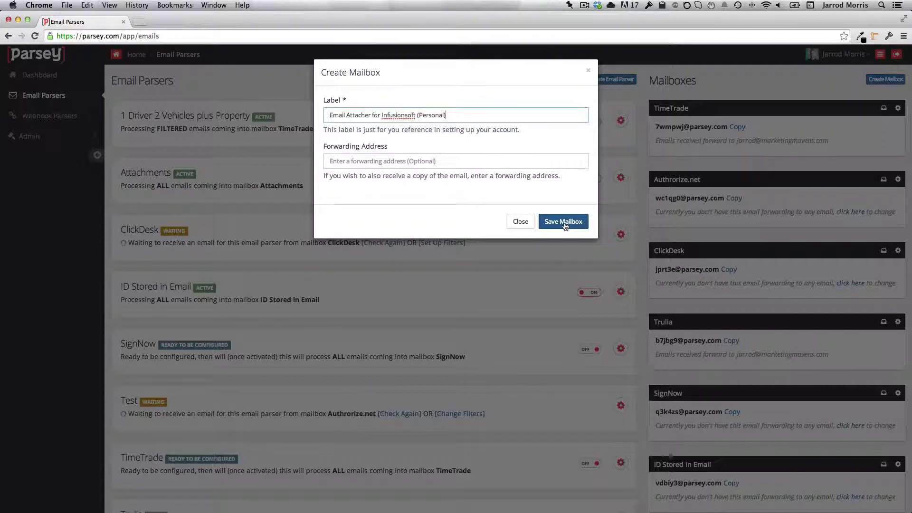
left_click(565, 226)
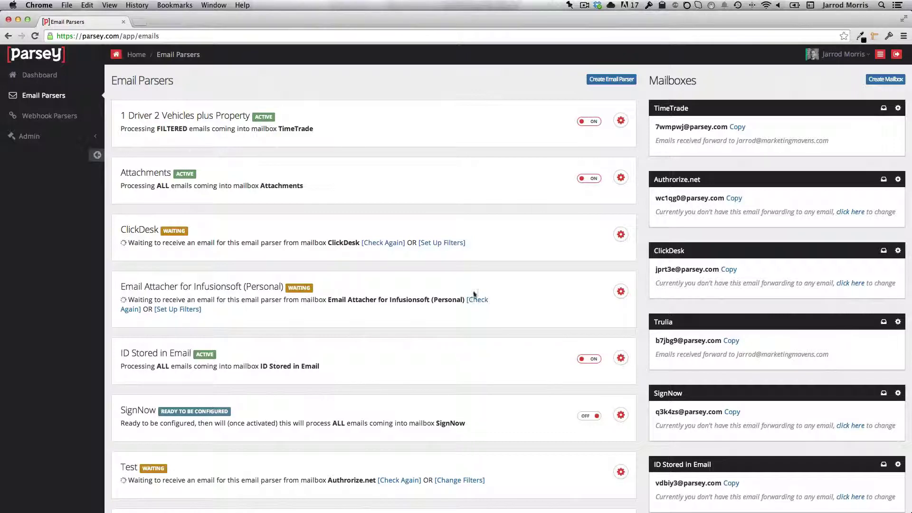
Copy the new mailbox's incoming address and switch over to the mail app.
scroll(691, 292, "down", 5)
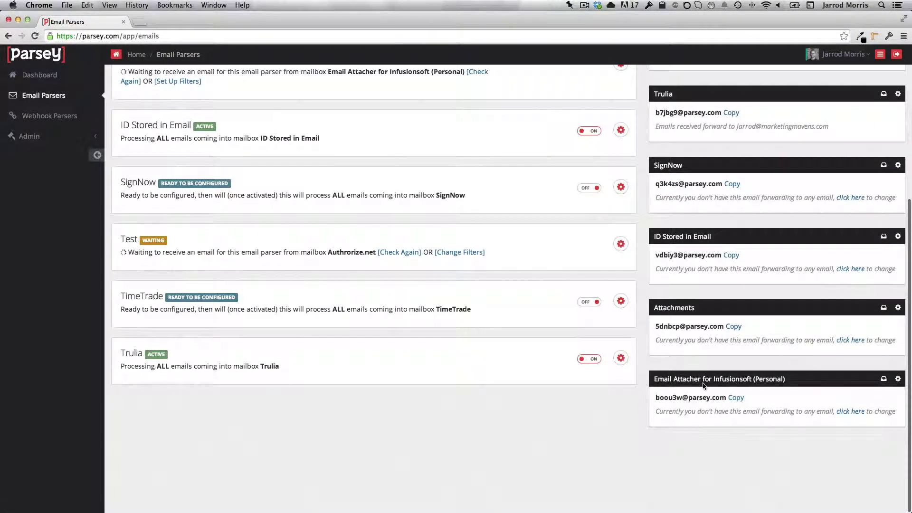
left_click_drag(657, 379, 774, 379)
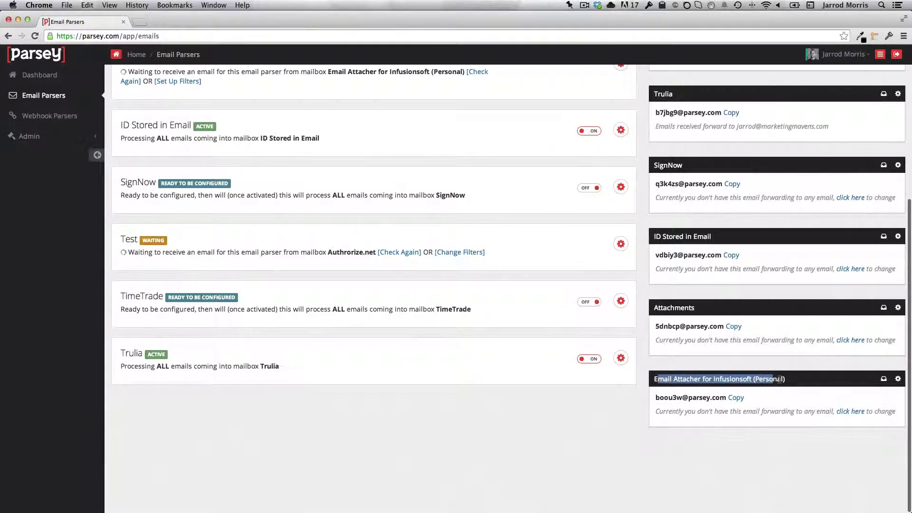
left_click(737, 398)
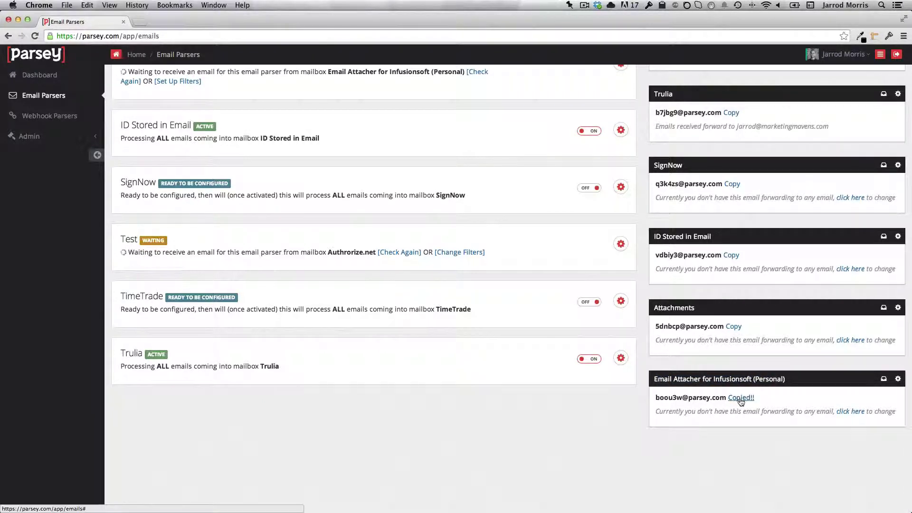
key("super+Tab")
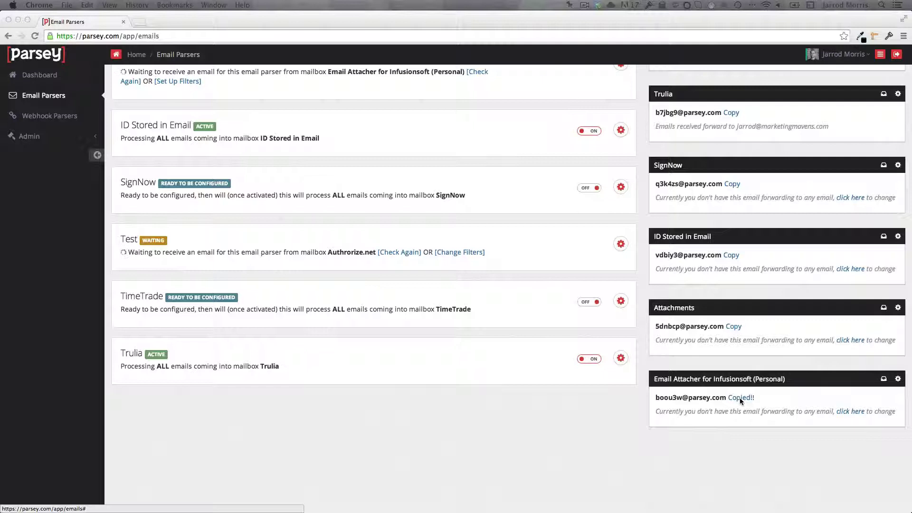
Send a new email to the contact, Parsey address in Bcc, with subject and body 'Test'.
key("super+n")
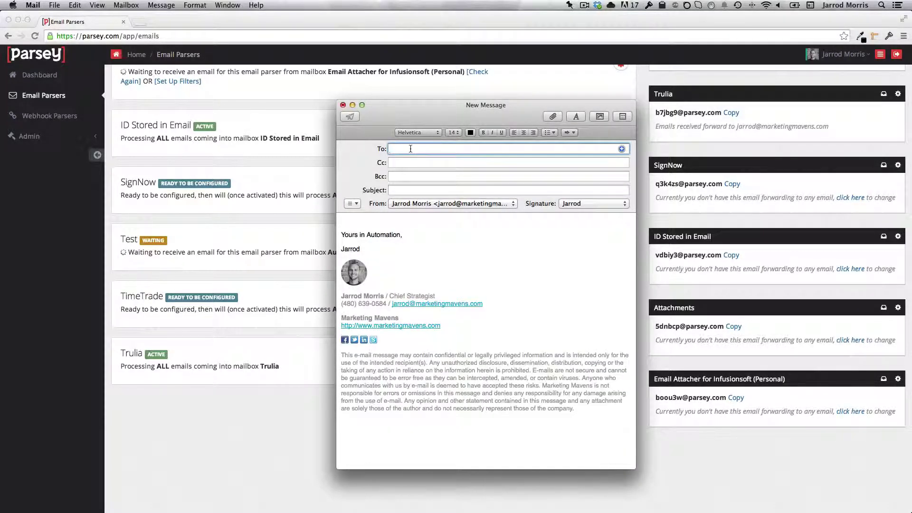
type("john")
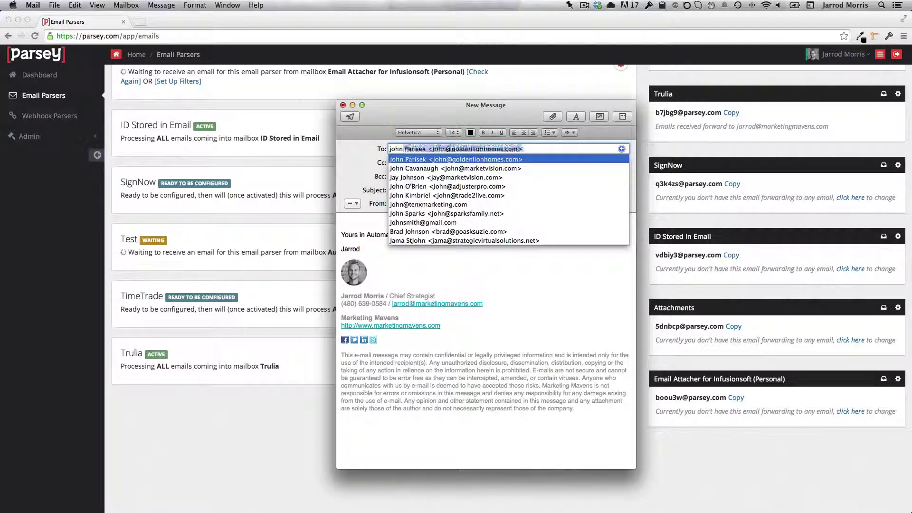
type("smith")
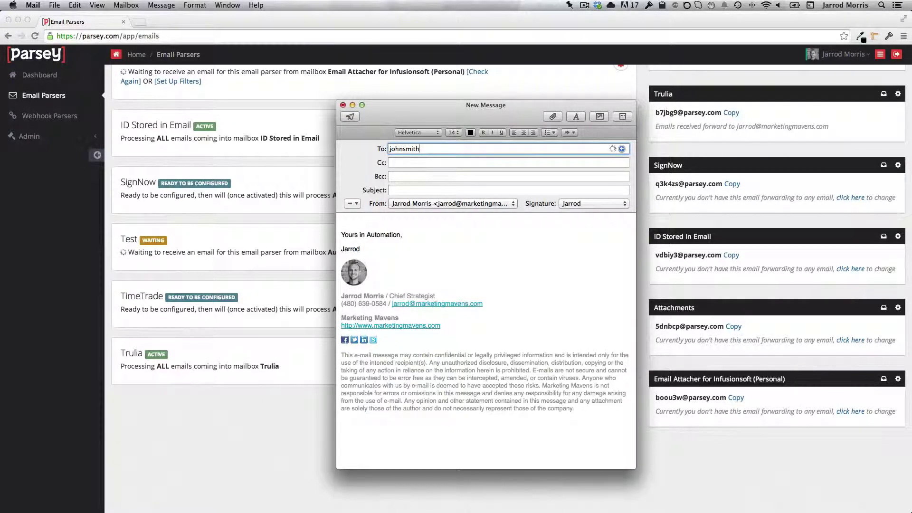
key("Tab")
key("Tab")
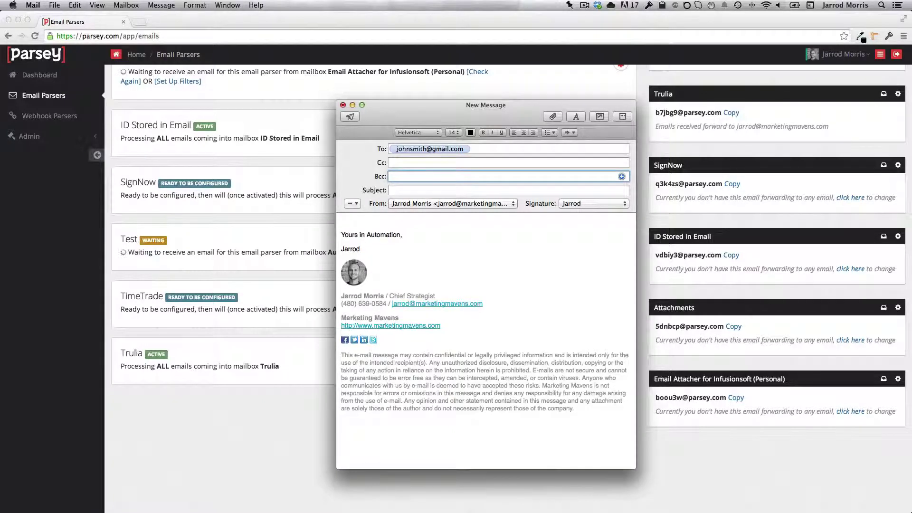
key("super+v")
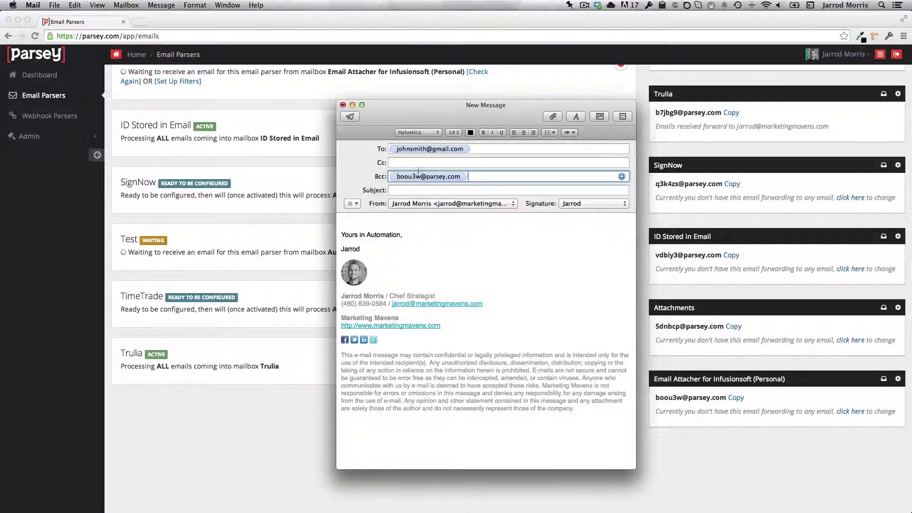
left_click(416, 190)
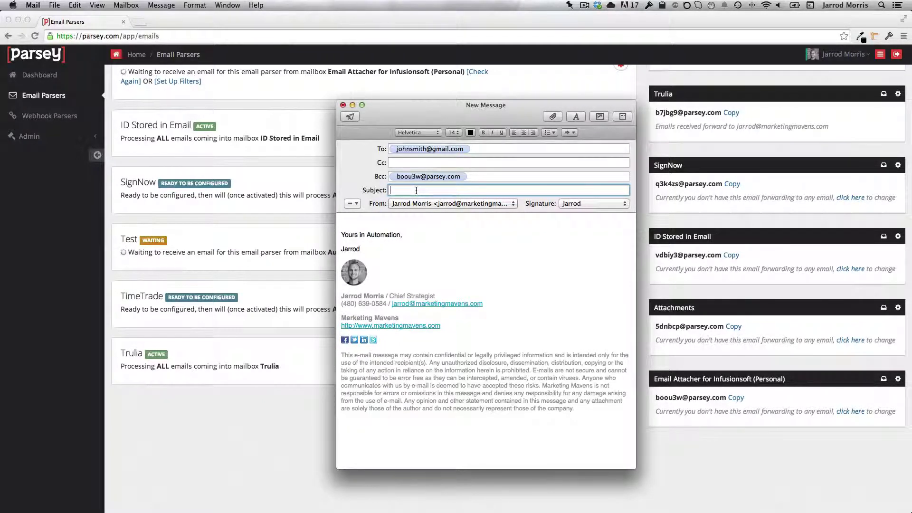
type("Test")
key("Tab")
type("Tes")
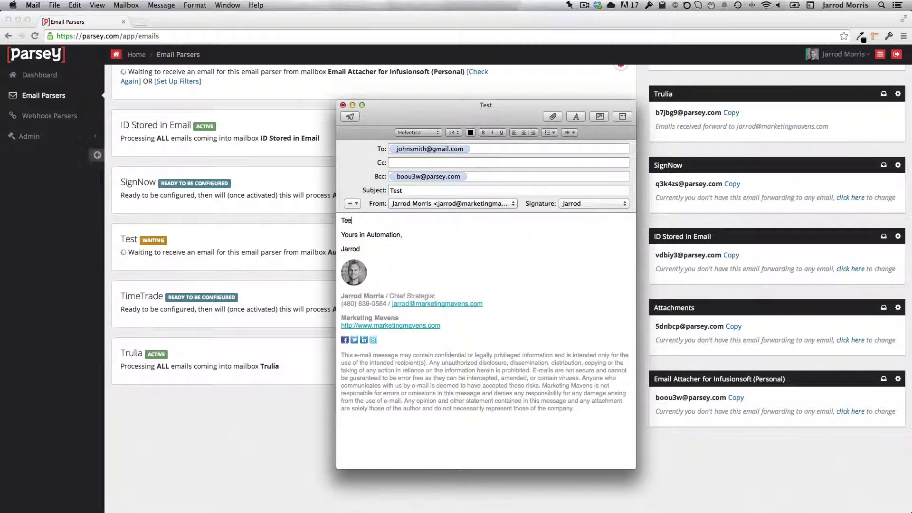
type("t")
left_click(351, 117)
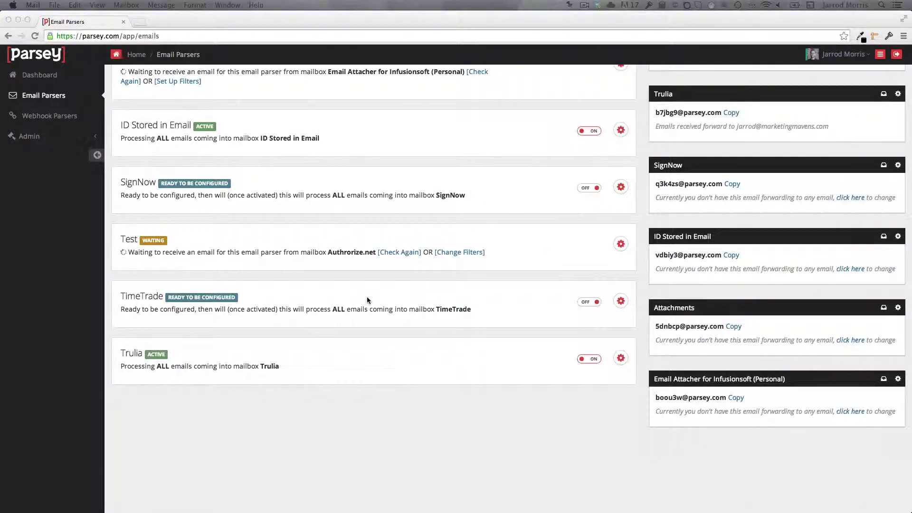
Recheck the Email Attacher parser for the test email, then open the parser for editing.
scroll(367, 297, "up", 5)
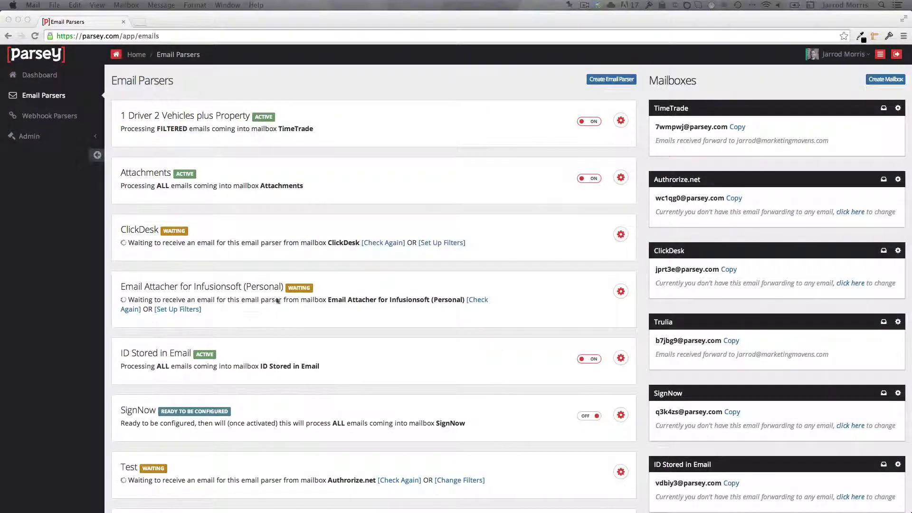
left_click(479, 304)
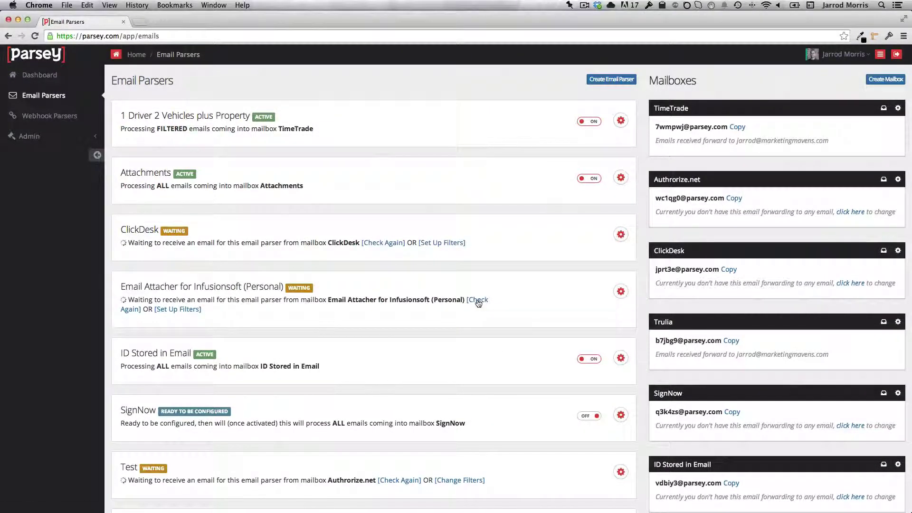
left_click(478, 303)
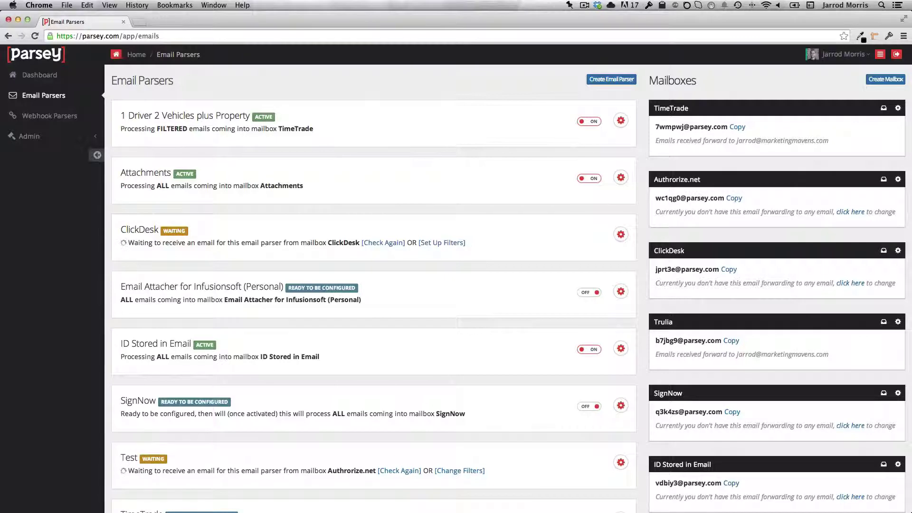
left_click(621, 293)
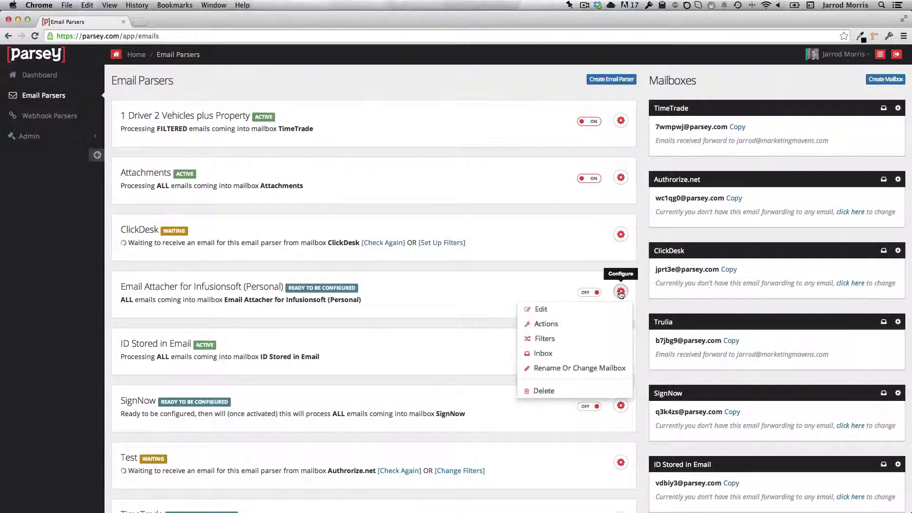
left_click(544, 313)
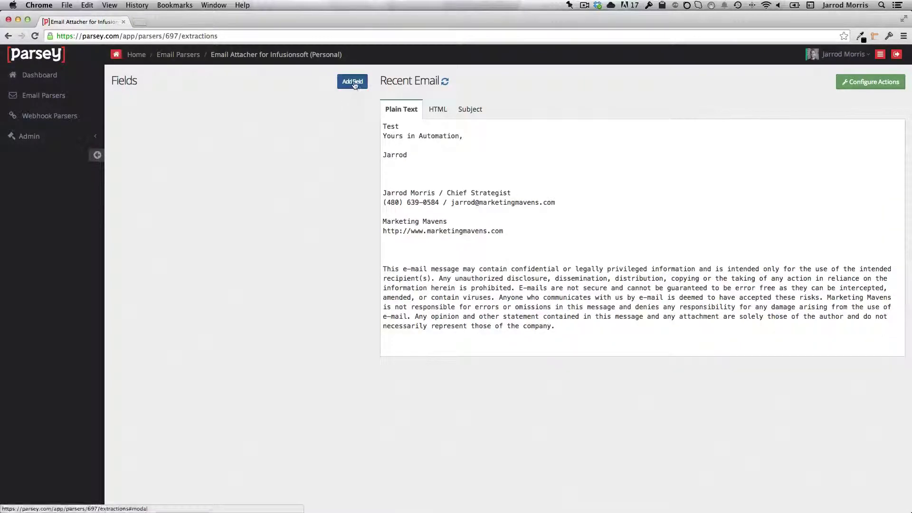
Add an extraction field named 'Anything', match it to the word 'in', and confirm it.
left_click(353, 82)
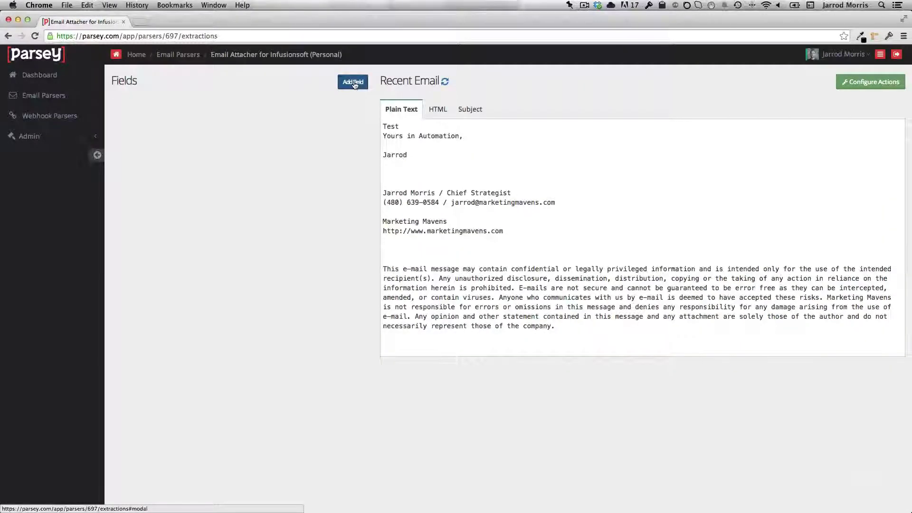
type("Anything")
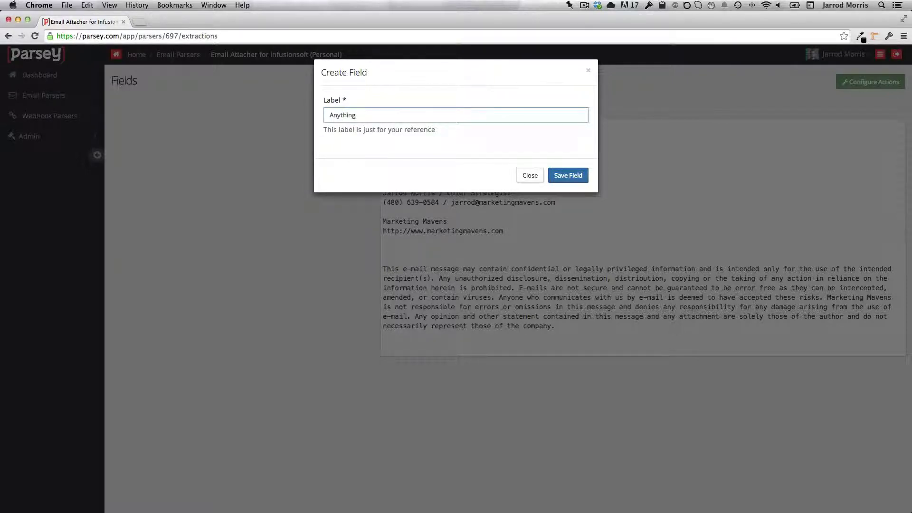
left_click(568, 176)
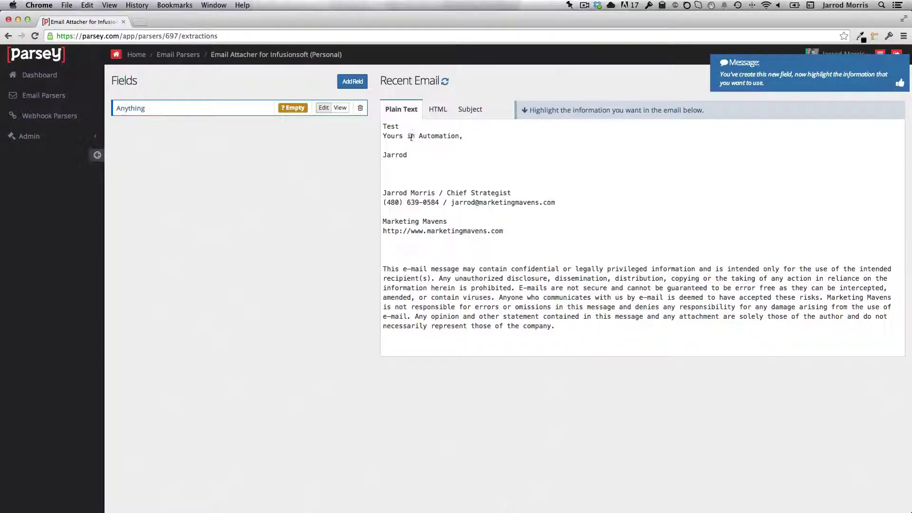
double_click(411, 137)
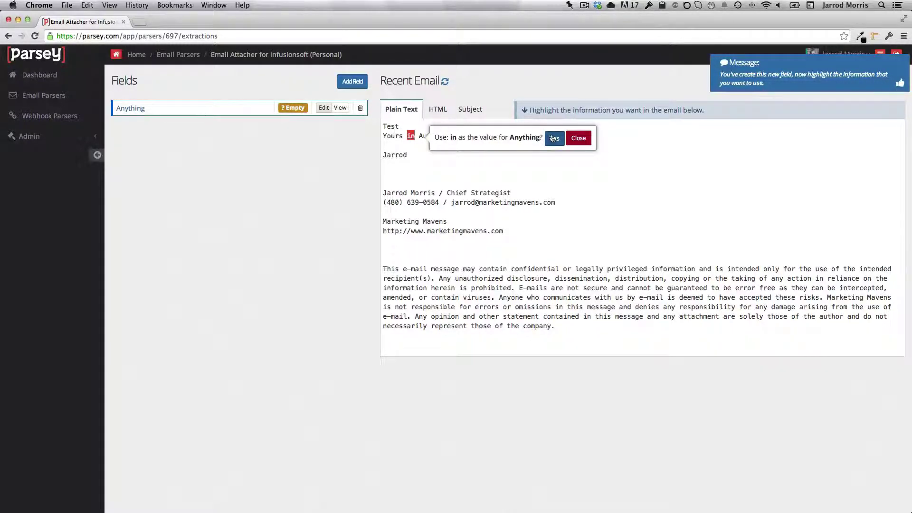
left_click(554, 138)
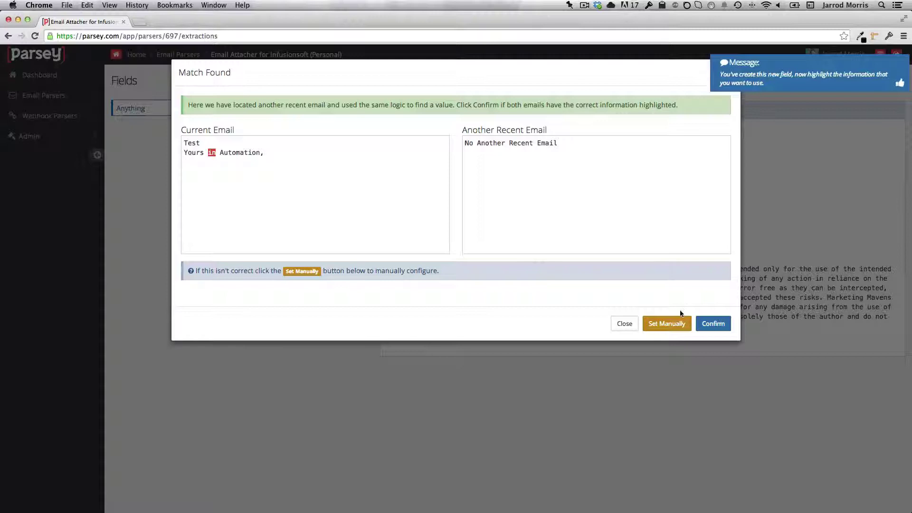
left_click(713, 324)
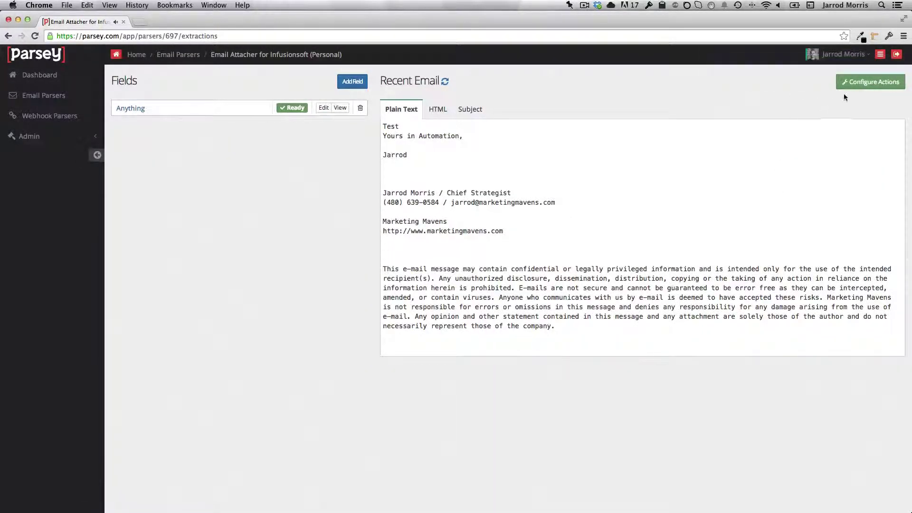
Add an Infusionsoft action and connect the second Sandbox Infusionsoft account.
left_click(863, 83)
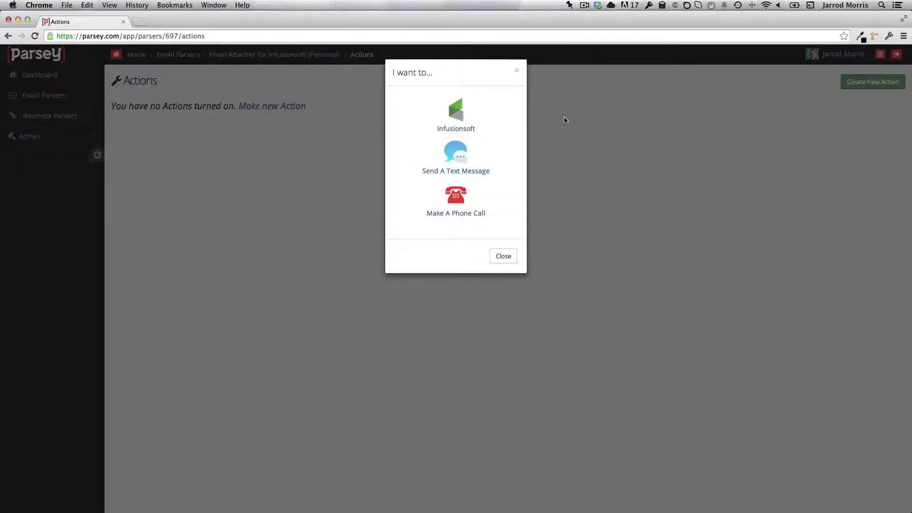
left_click(457, 130)
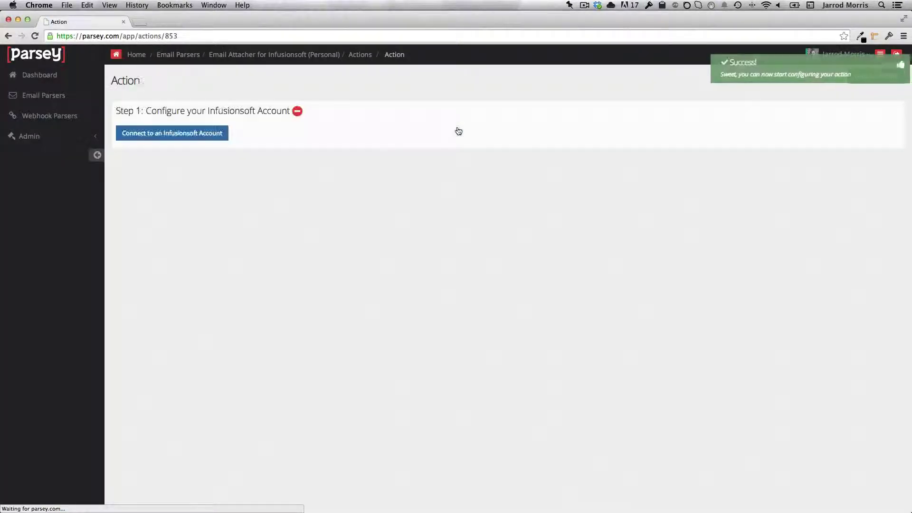
left_click(173, 136)
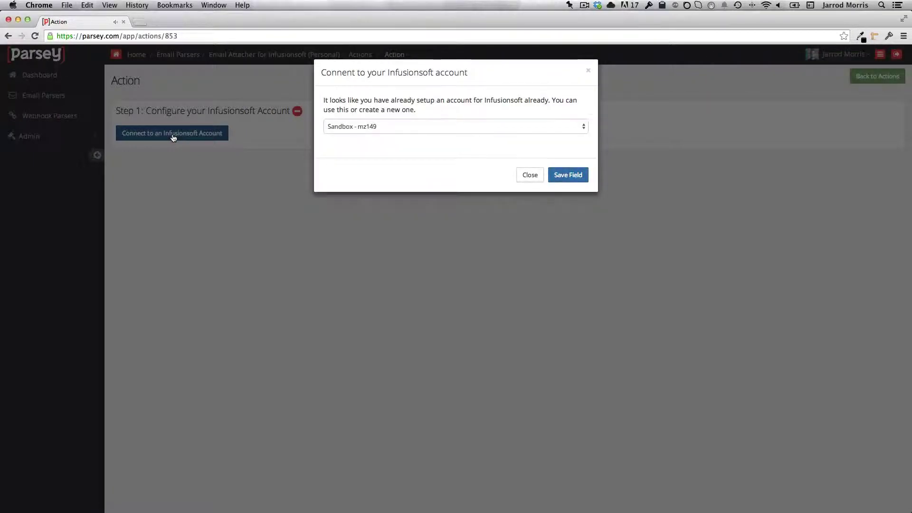
left_click(409, 128)
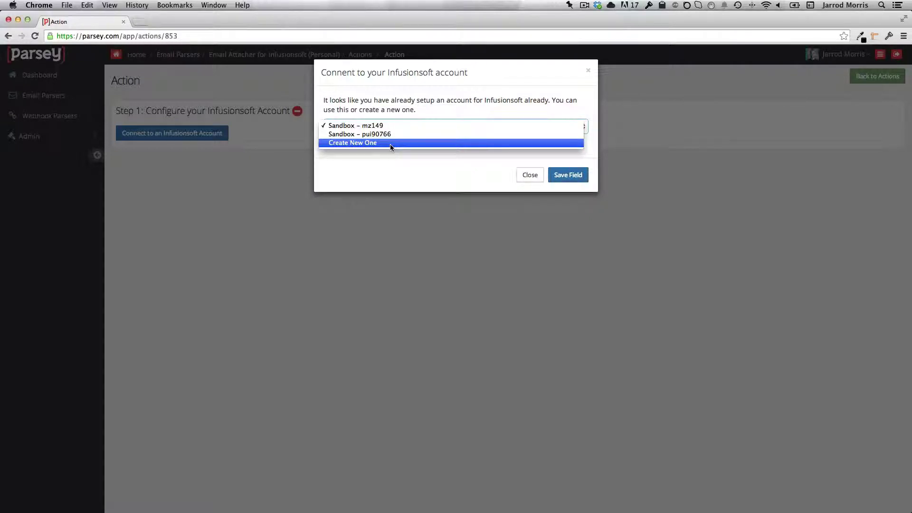
left_click(391, 135)
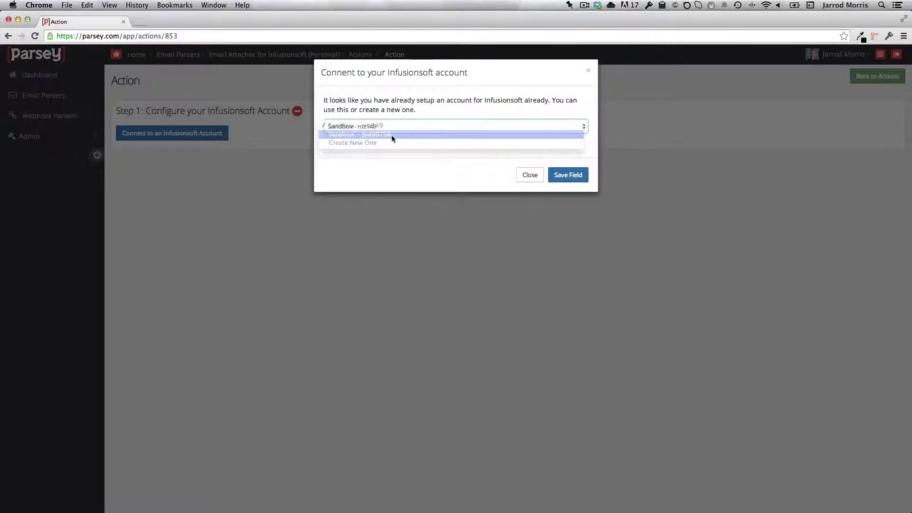
left_click(568, 174)
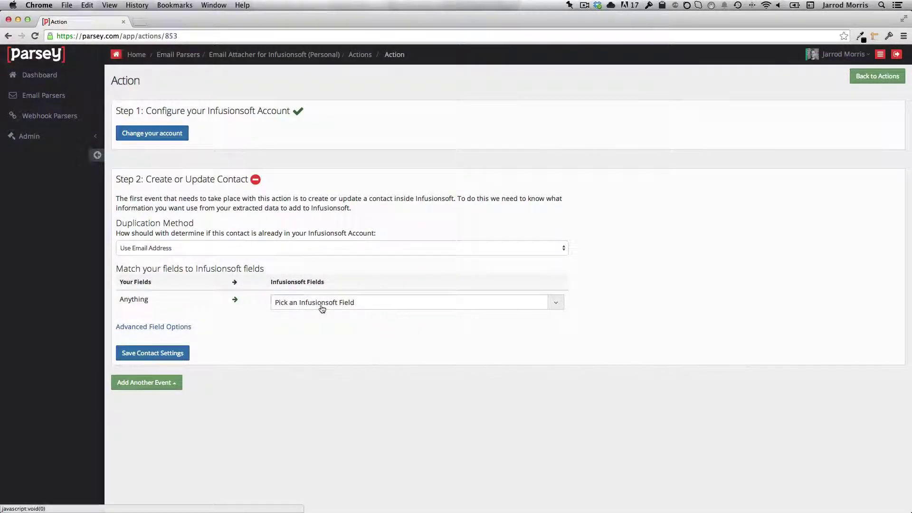
Set Anything to Skip this field and add a magic field mapping To Email Address to Email.
left_click(321, 305)
left_click(322, 358)
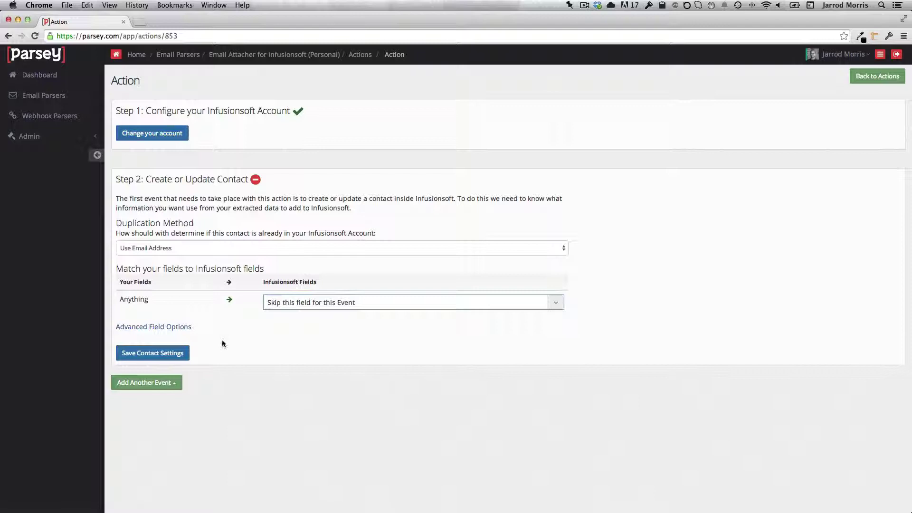
left_click(158, 328)
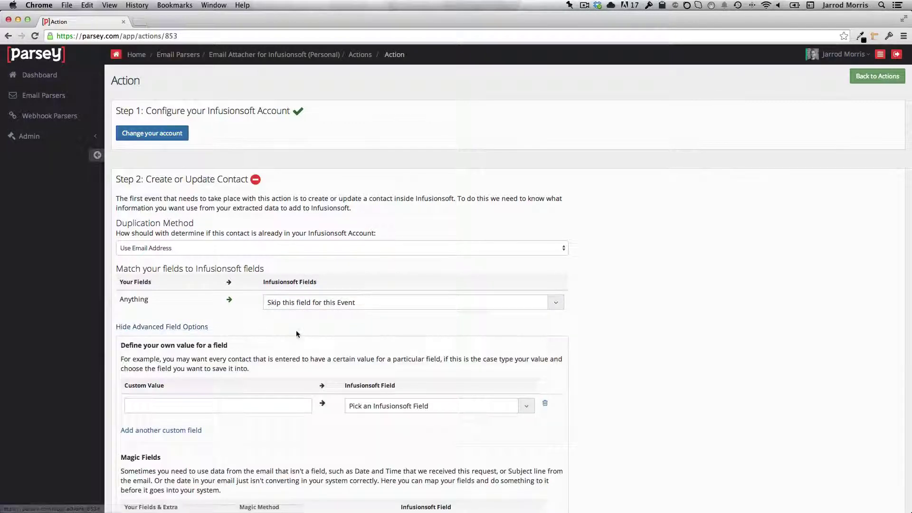
scroll(296, 330, "down", 3)
left_click(224, 348)
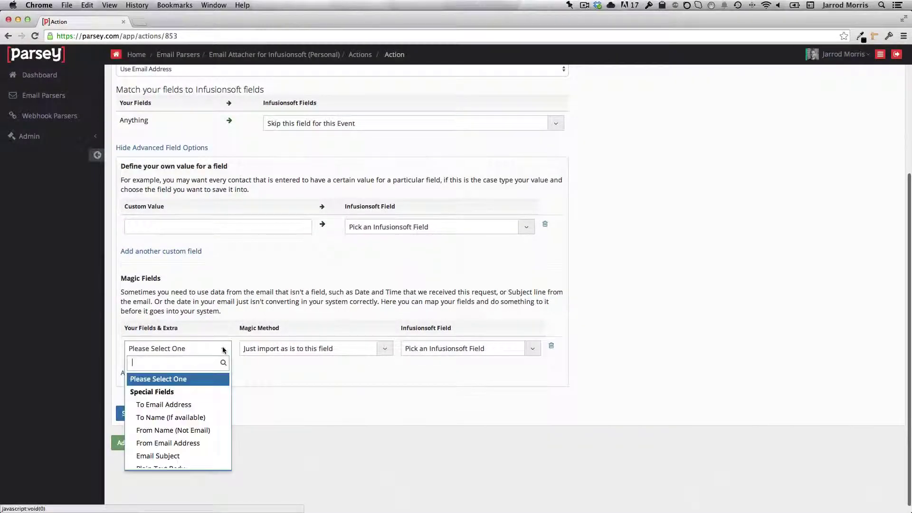
left_click(188, 405)
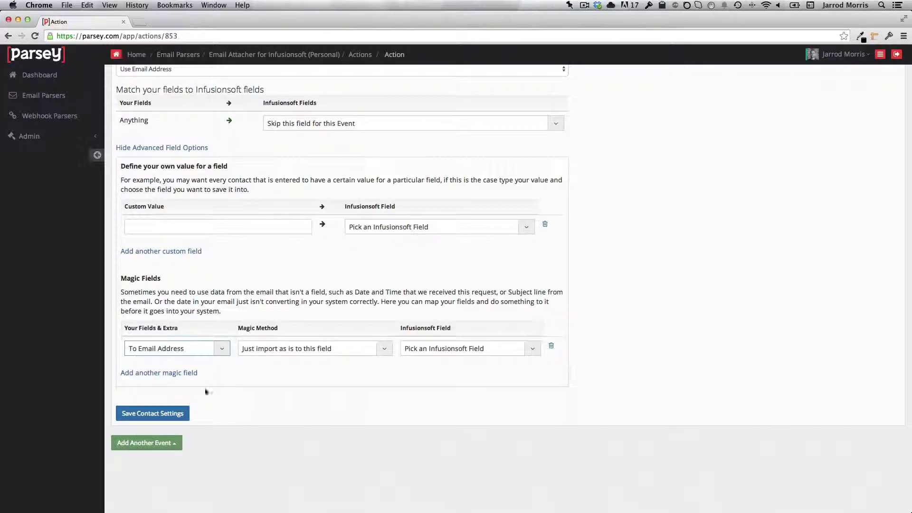
left_click(450, 349)
scroll(451, 441, "down", 3)
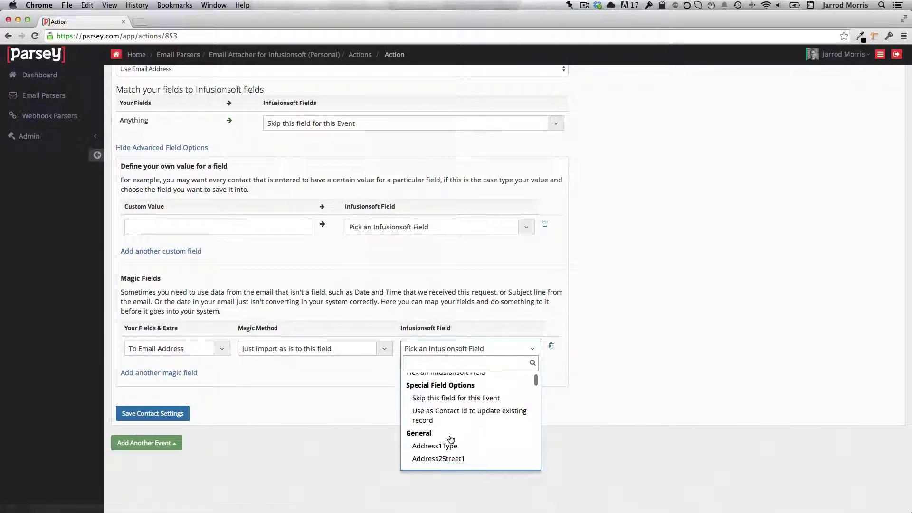
scroll(451, 440, "down", 10)
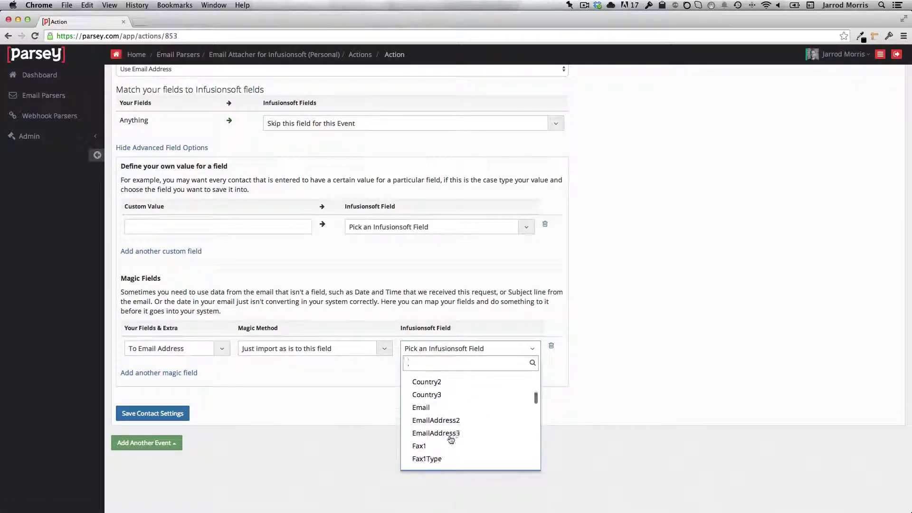
left_click(439, 412)
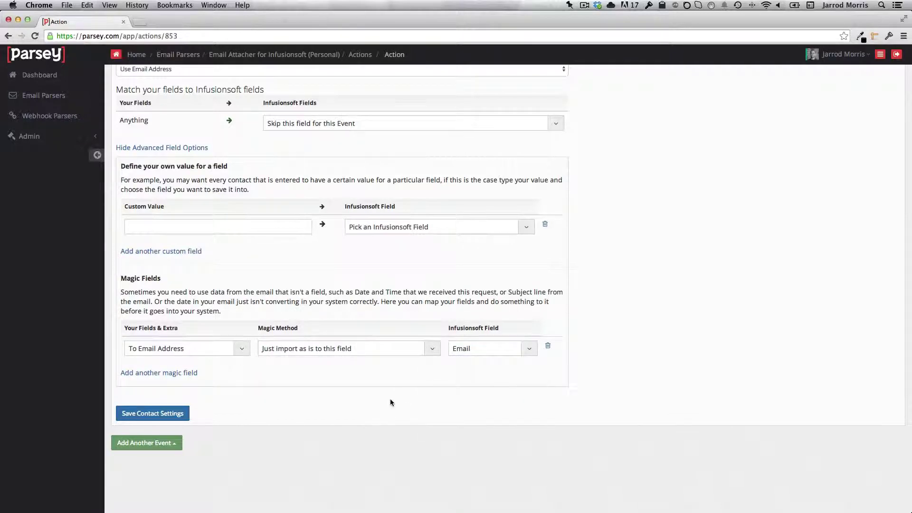
Add a second magic field mapping the first word of To Name to FirstName.
left_click(176, 373)
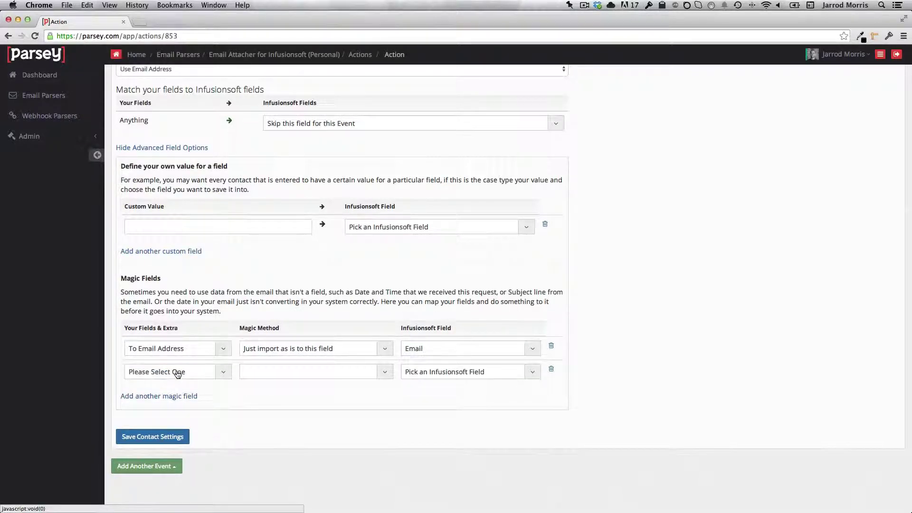
left_click(177, 372)
left_click(180, 441)
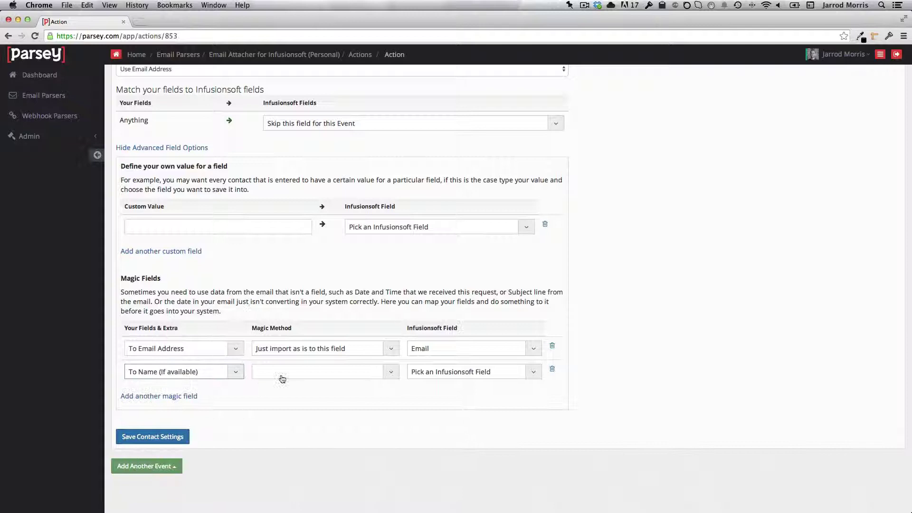
left_click(290, 373)
scroll(316, 440, "down", 5)
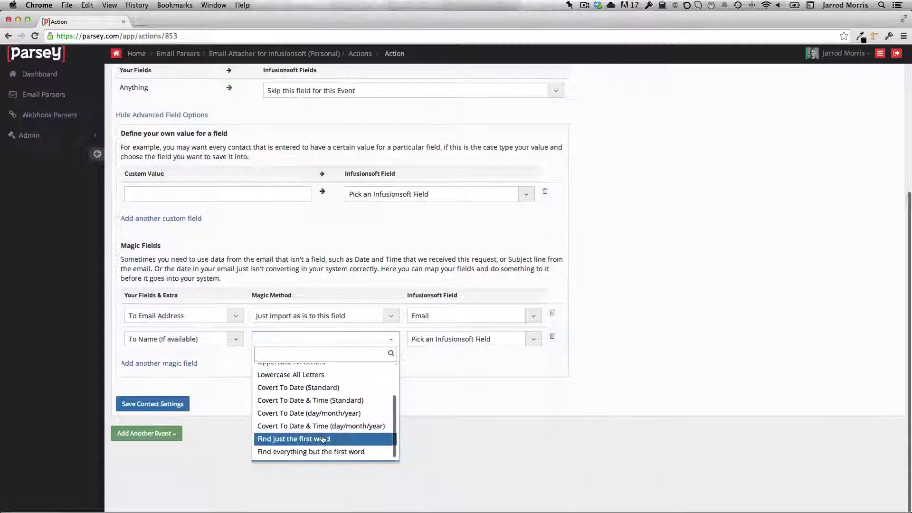
left_click(318, 441)
left_click(449, 340)
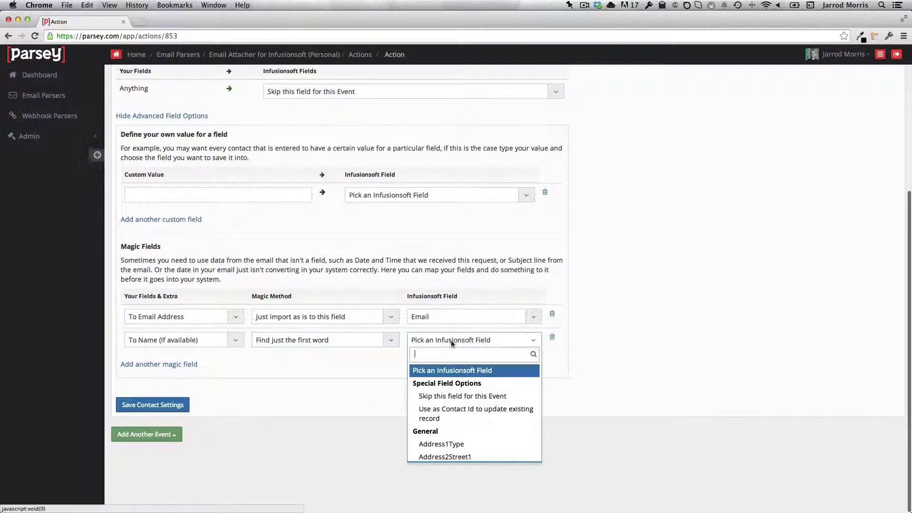
scroll(450, 401, "down", 3)
scroll(450, 401, "down", 10)
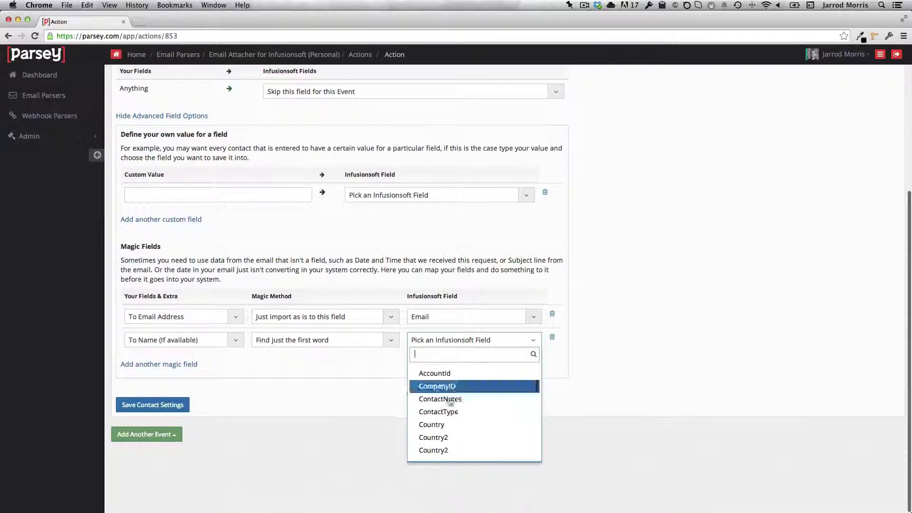
scroll(449, 401, "down", 1)
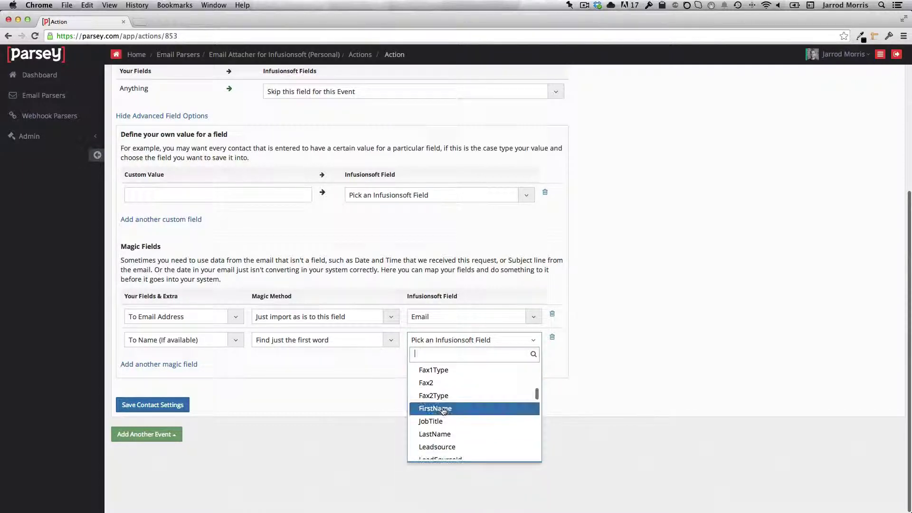
left_click(442, 410)
Add a third magic field mapping all but the first word of To Name to LastName.
left_click(178, 364)
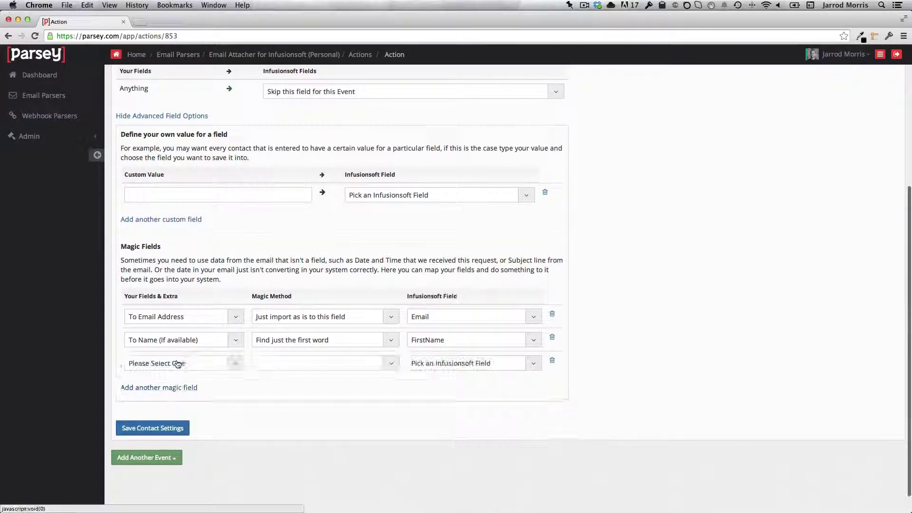
left_click(179, 363)
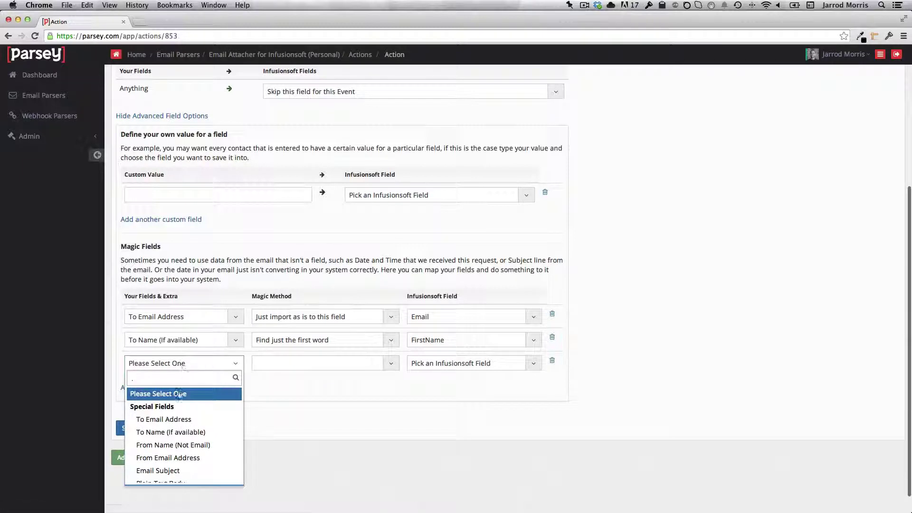
left_click(172, 433)
left_click(292, 363)
scroll(313, 433, "down", 4)
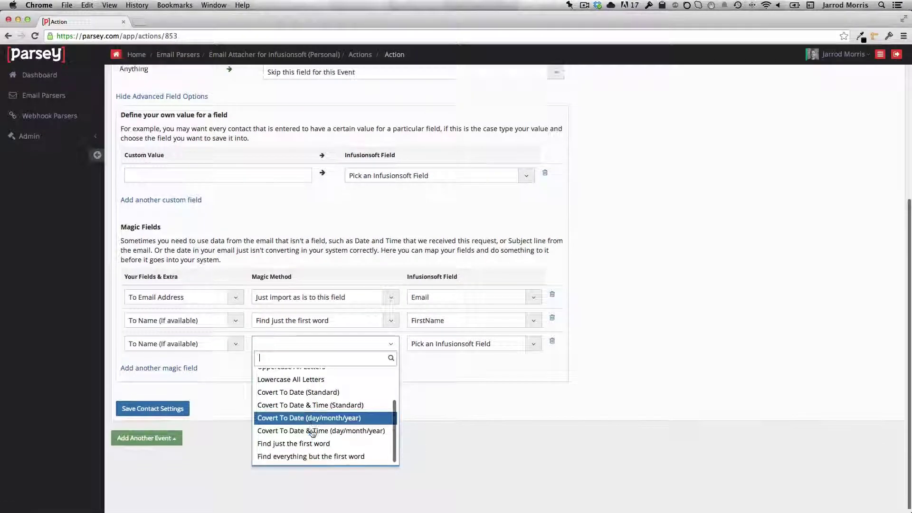
left_click(300, 454)
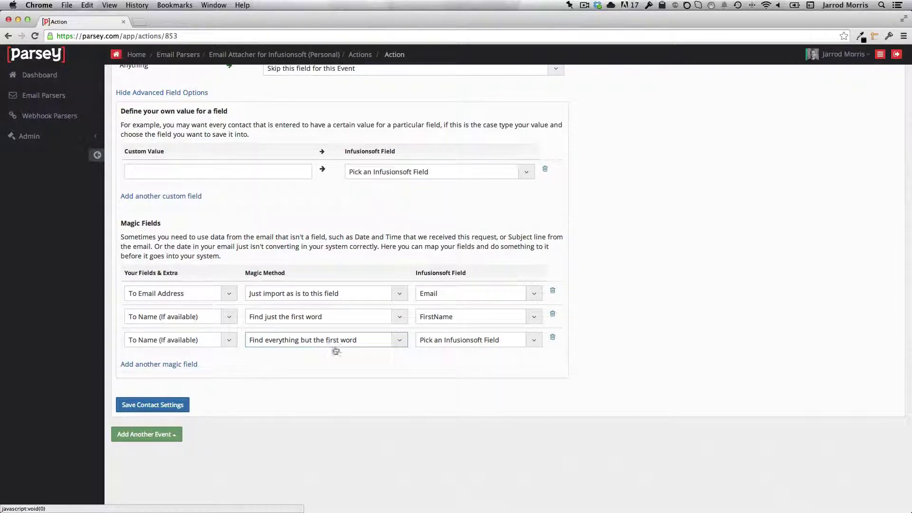
left_click(475, 344)
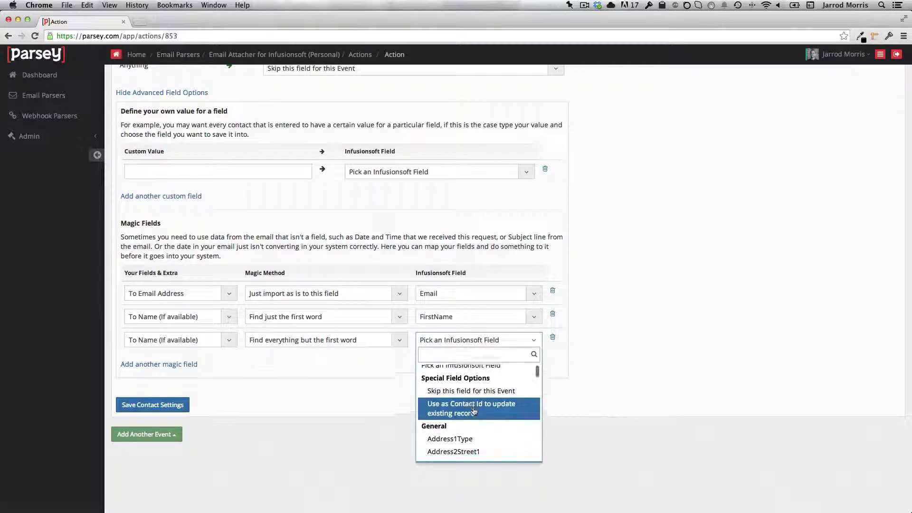
scroll(474, 411, "down", 10)
scroll(474, 410, "down", 3)
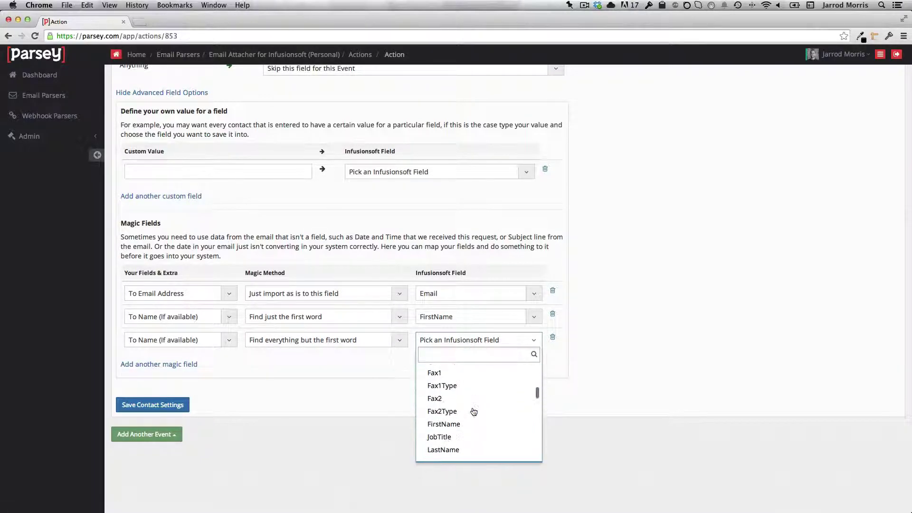
left_click(473, 418)
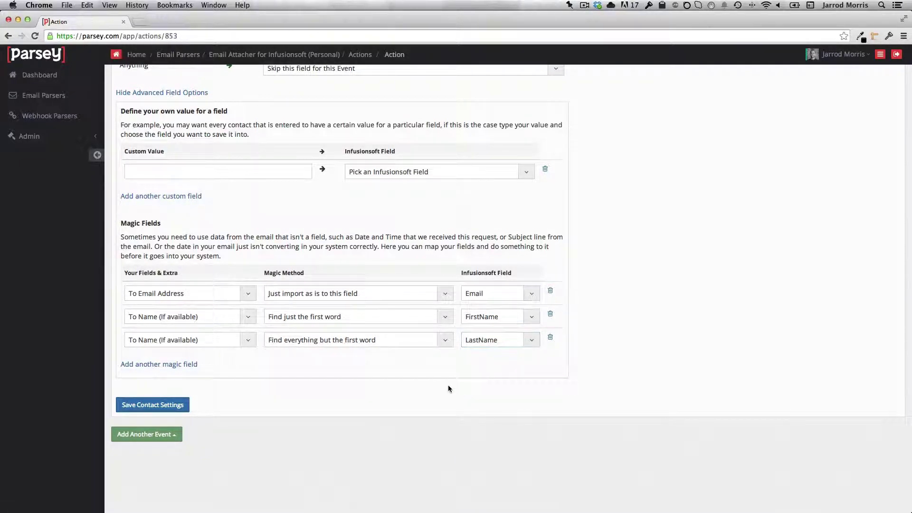
Save the contact mapping and add an Attach Email to Contact's Record event.
left_click(152, 406)
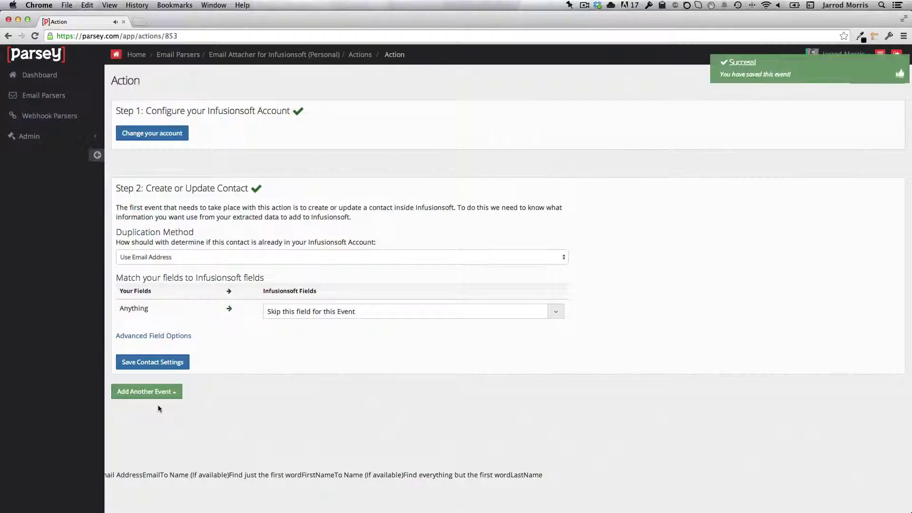
left_click(147, 392)
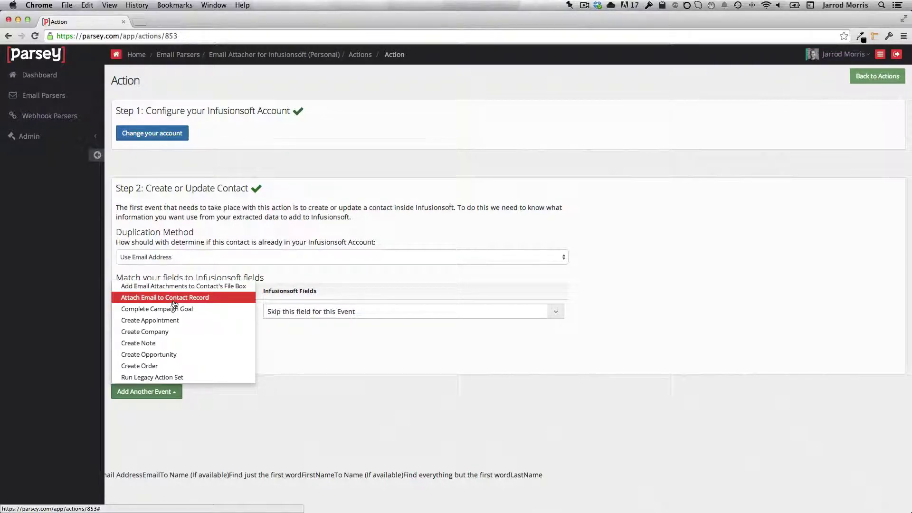
left_click(174, 298)
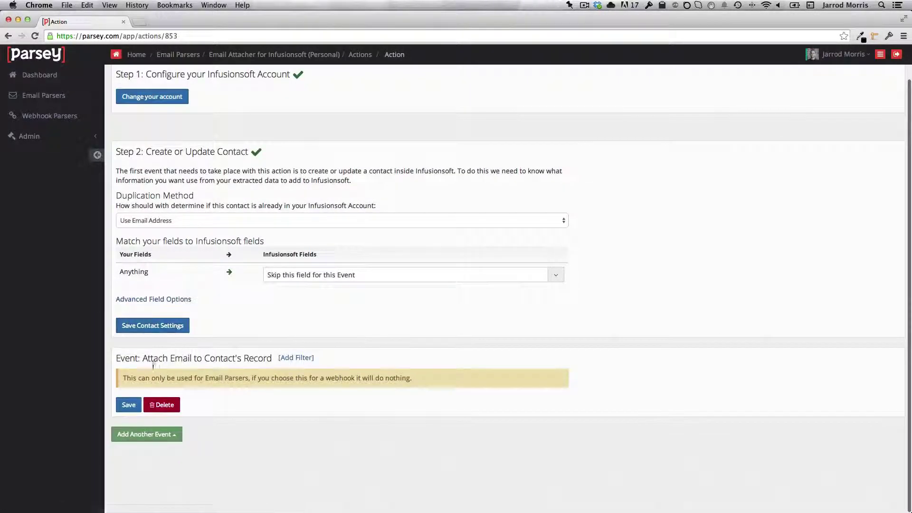
left_click(129, 405)
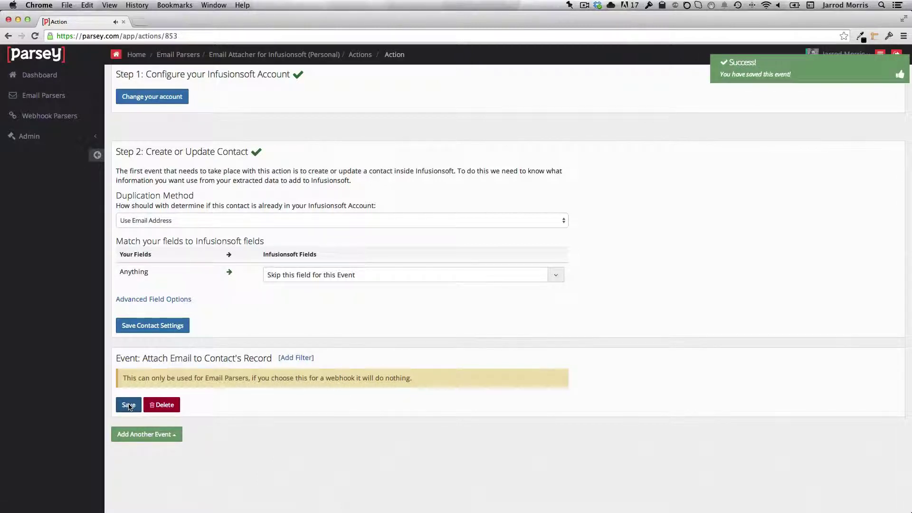
Add the 'Add Email Attachments to Contact's File Box' event with Attach All files set to 'No, use filter'.
left_click(179, 435)
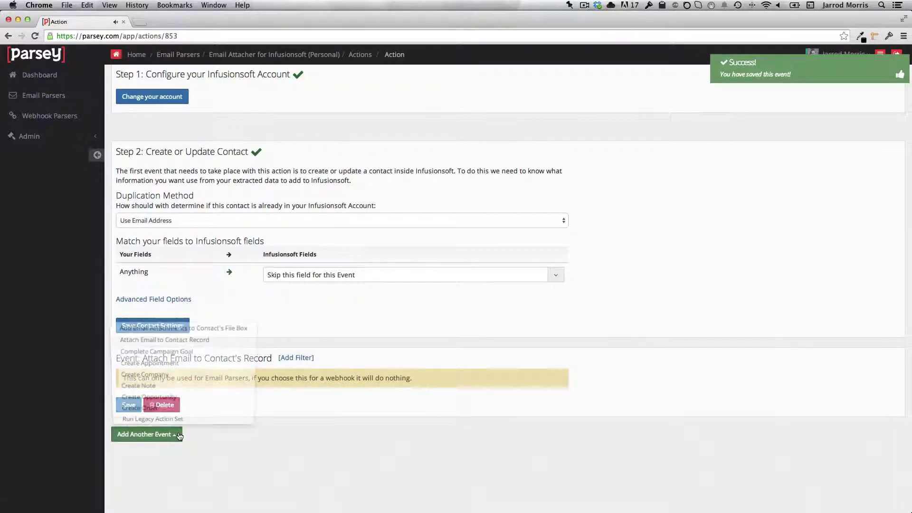
left_click(152, 331)
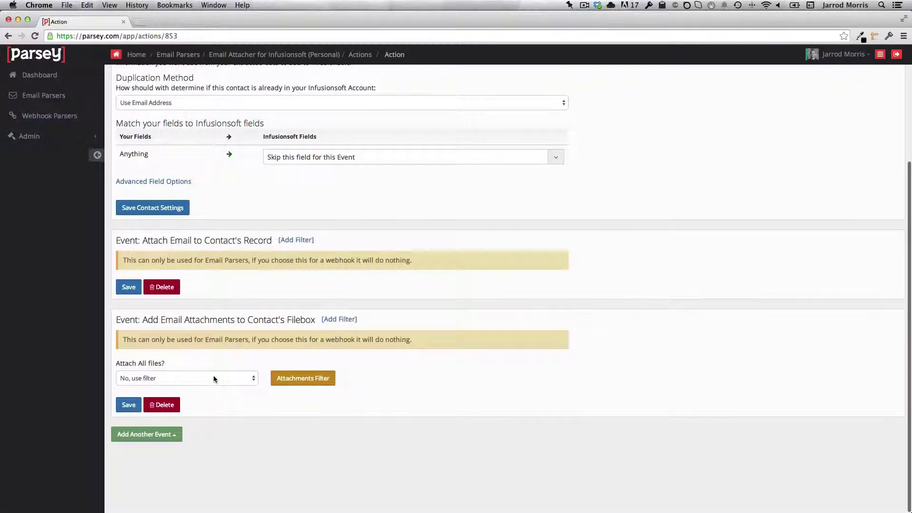
left_click(210, 378)
left_click(189, 386)
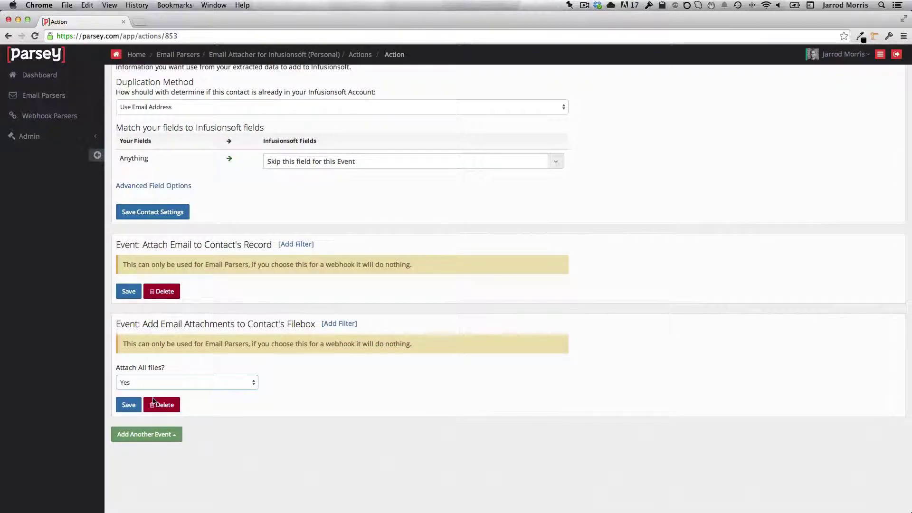
left_click(221, 383)
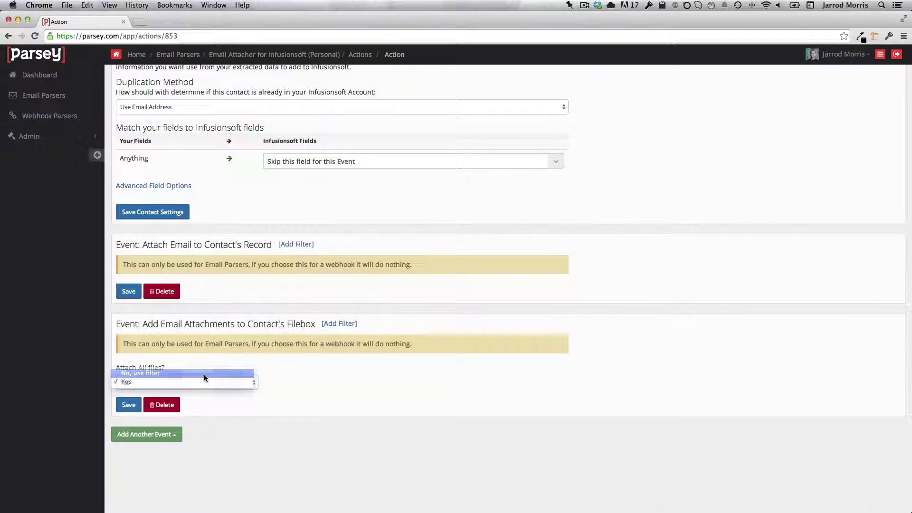
left_click(204, 375)
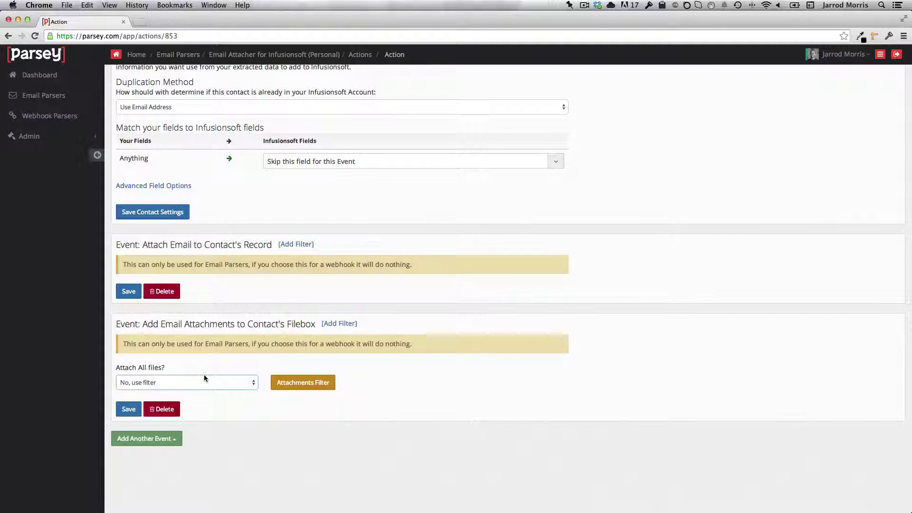
Add a custom attachment filter: File Name does not contain '.png', and finish.
left_click(303, 383)
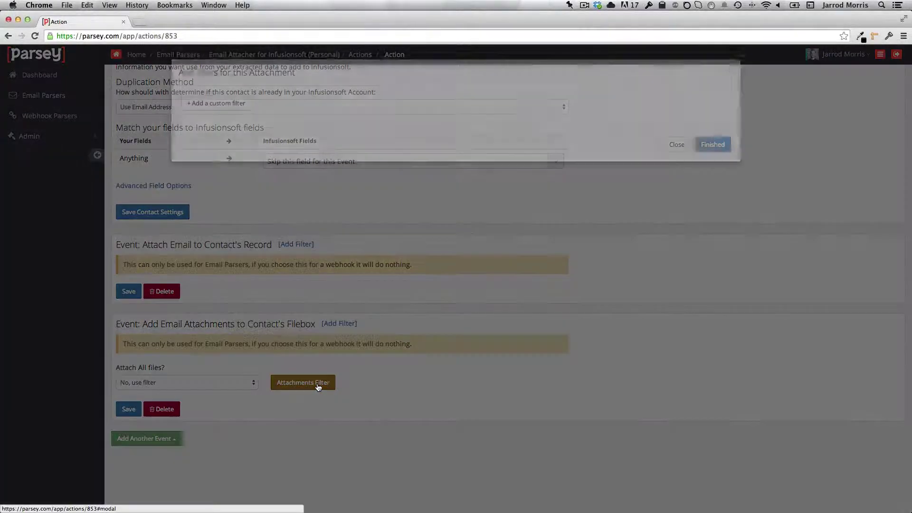
left_click(210, 103)
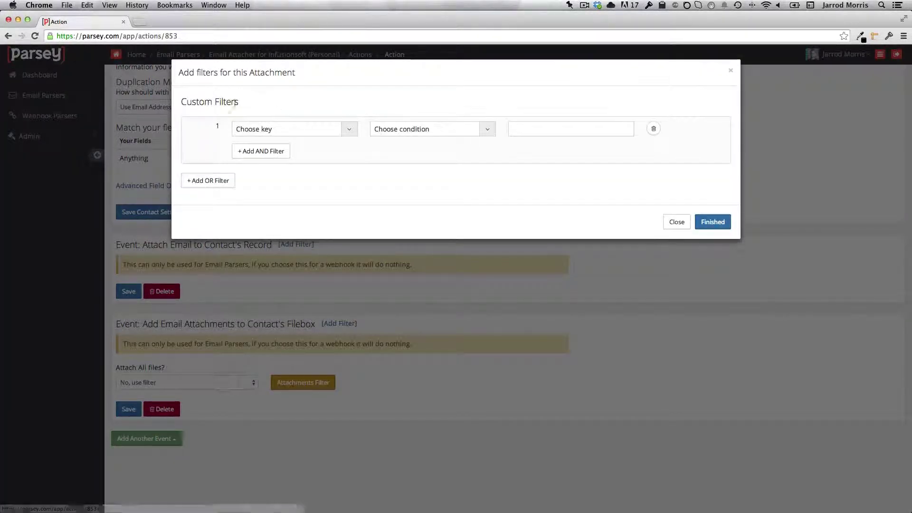
left_click(351, 129)
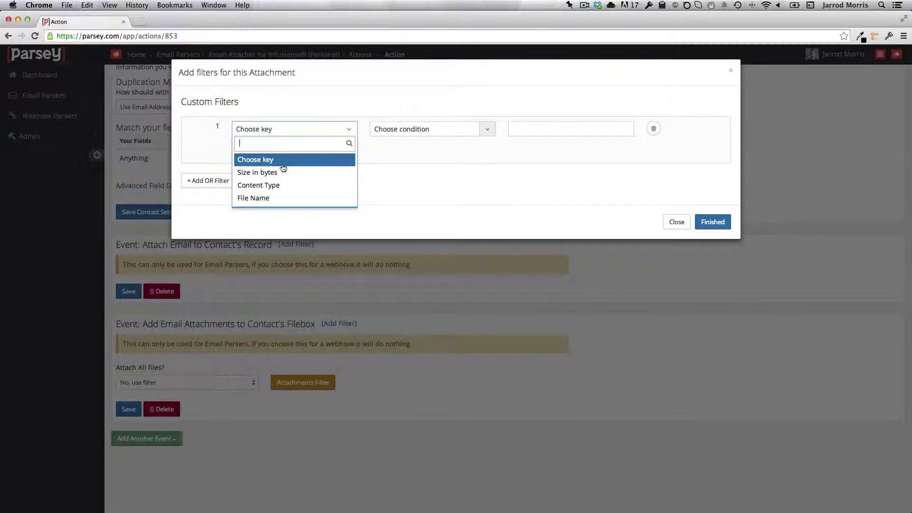
left_click(265, 198)
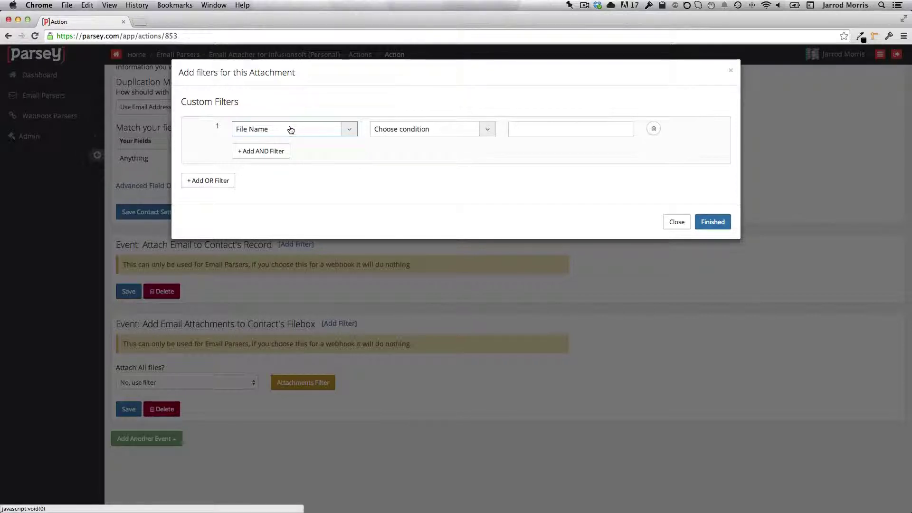
left_click(424, 132)
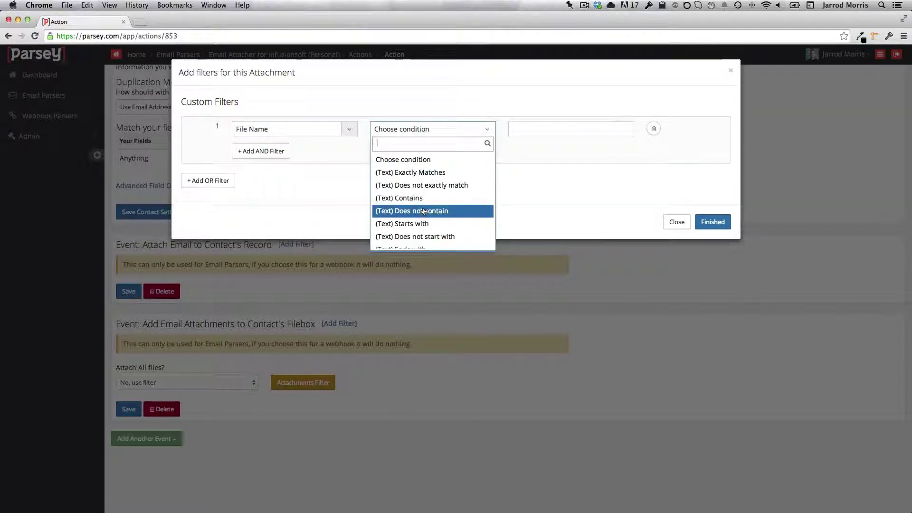
left_click(437, 212)
left_click(527, 133)
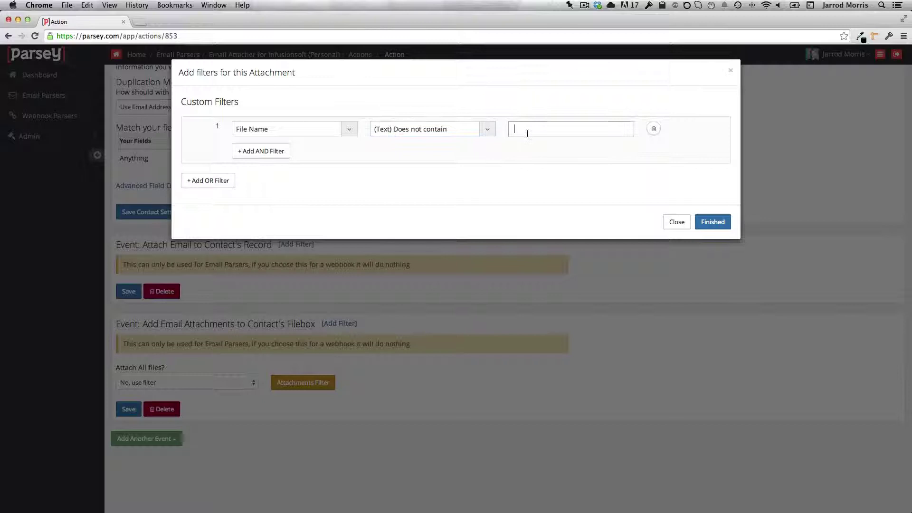
type(".png")
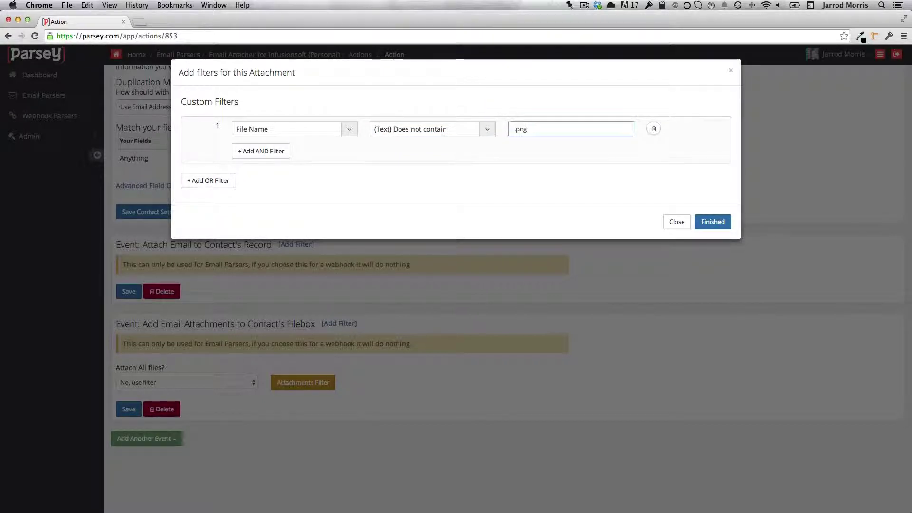
left_click(713, 223)
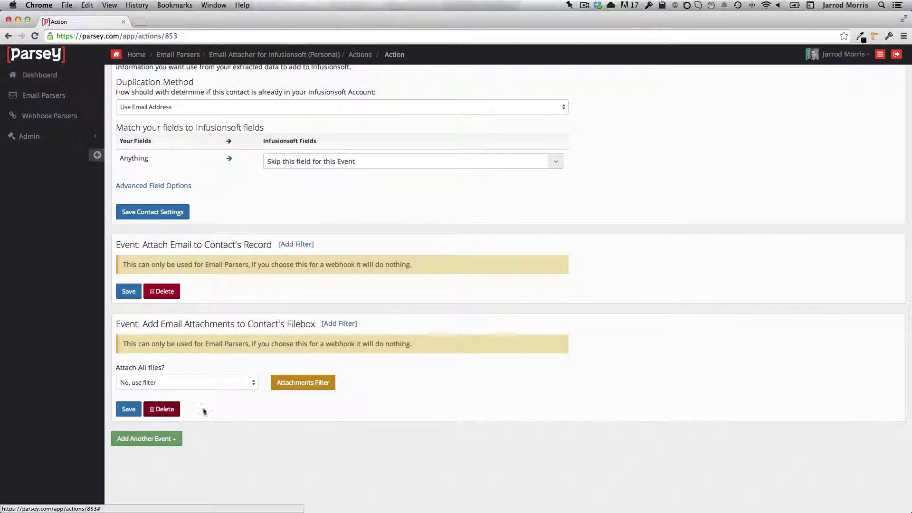
Close the Add Another Event list without adding anything and scroll back to the top.
scroll(229, 412, "down", 1)
left_click(178, 435)
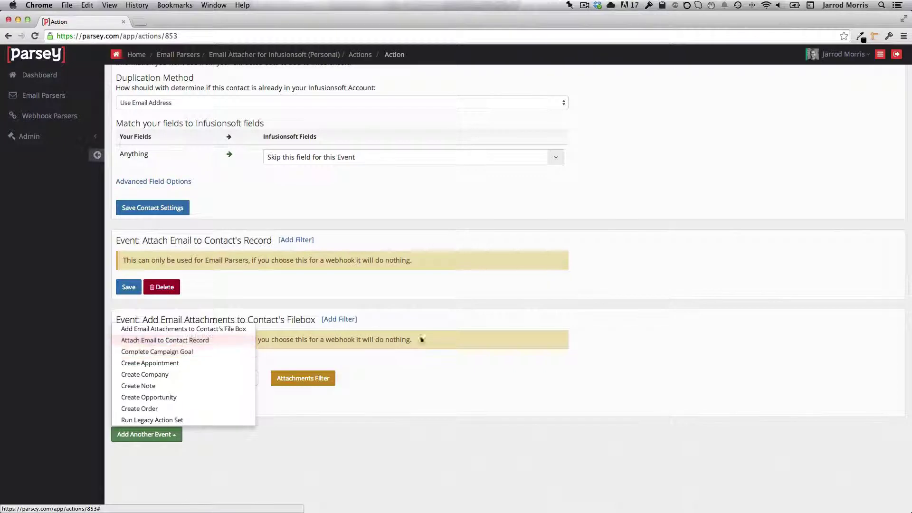
left_click(483, 366)
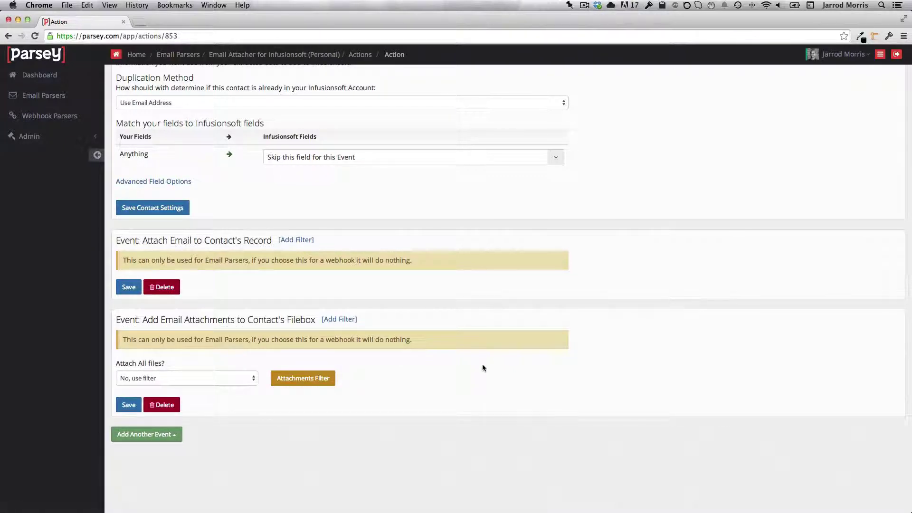
scroll(483, 368, "up", 5)
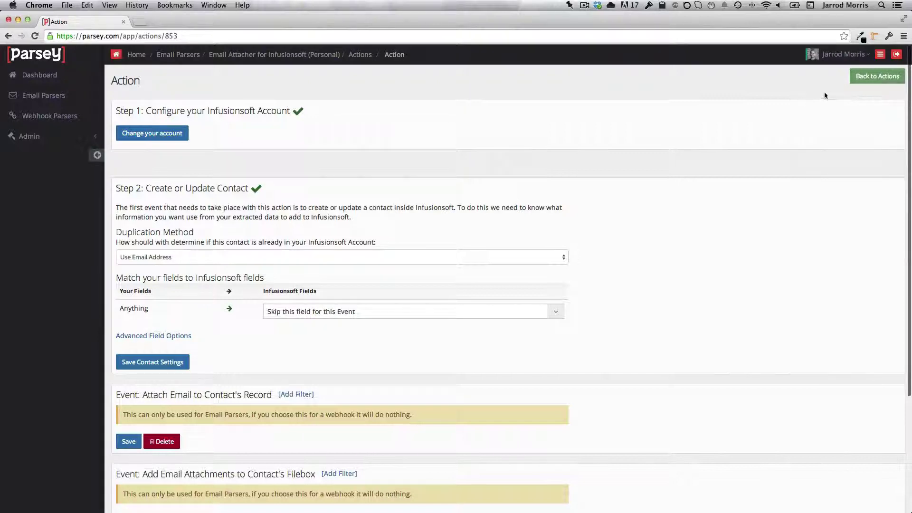
Switch on the Infusionsoft action and the Email Attacher for Infusionsoft (Personal) parser, then open the parser's mailbox inbox.
left_click(878, 78)
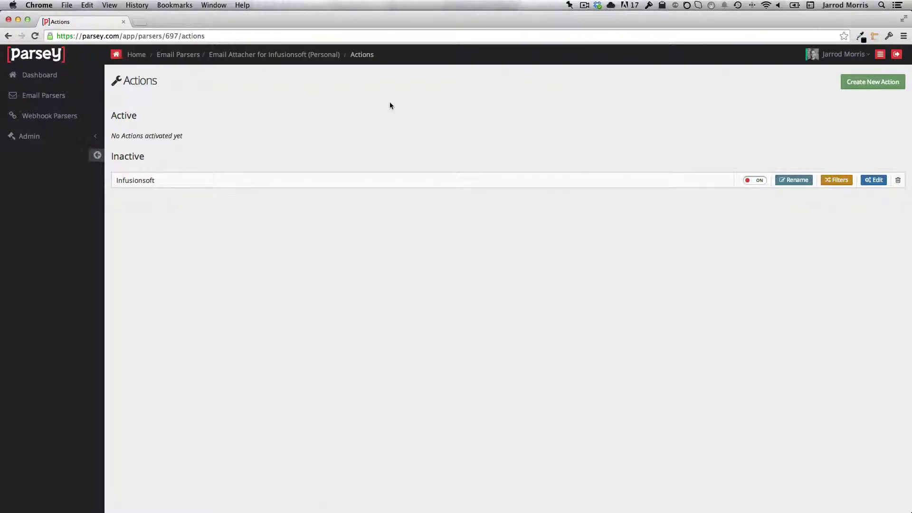
left_click(184, 56)
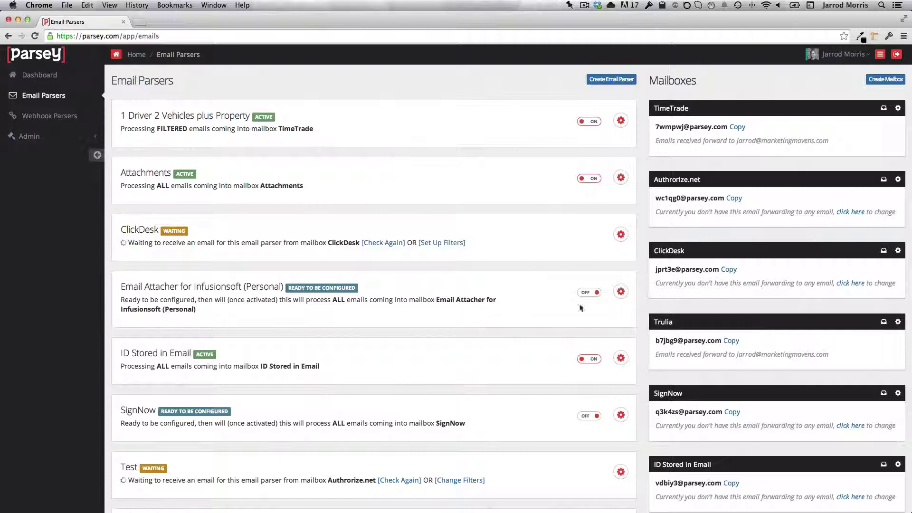
left_click(590, 293)
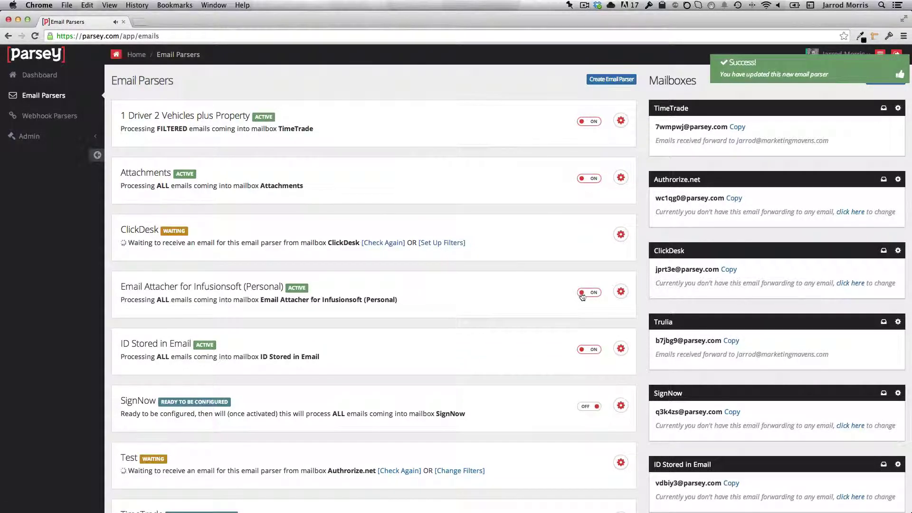
scroll(773, 312, "down", 5)
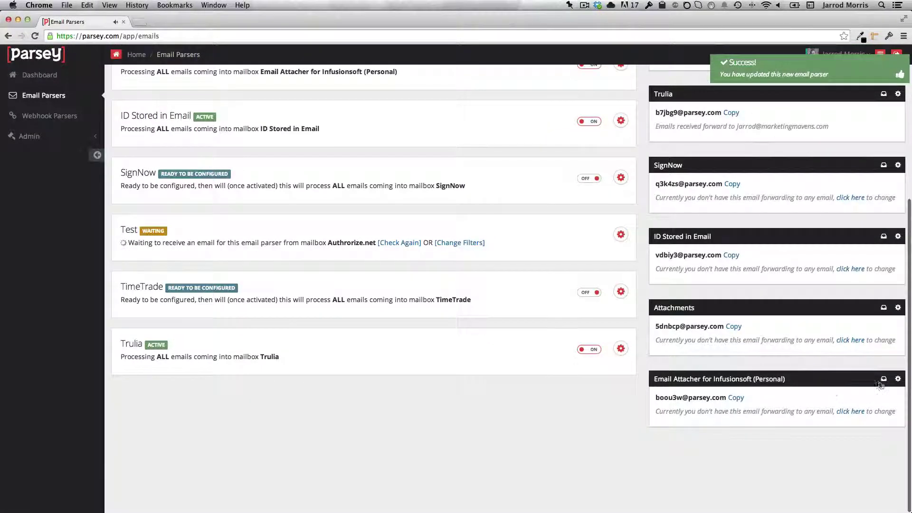
left_click(884, 380)
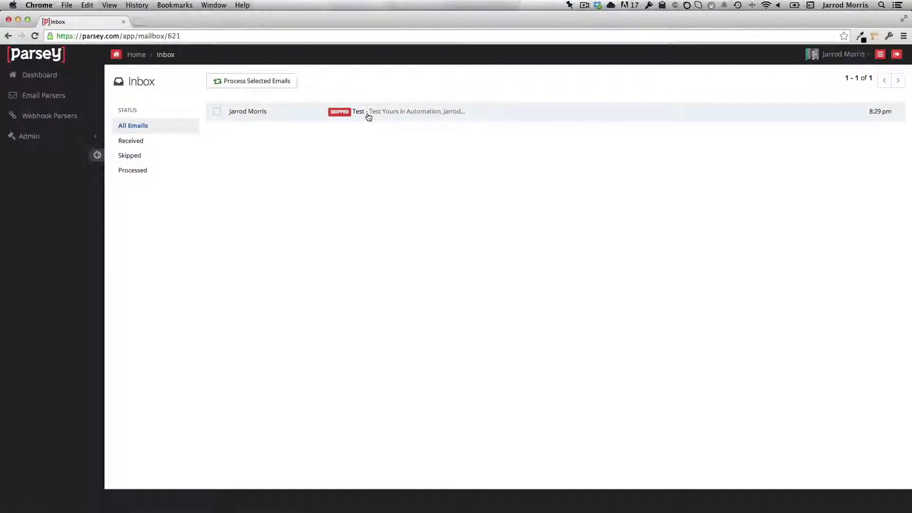
Reprocess the skipped Test email from the parser inbox, confirming with Yes.
left_click(334, 117)
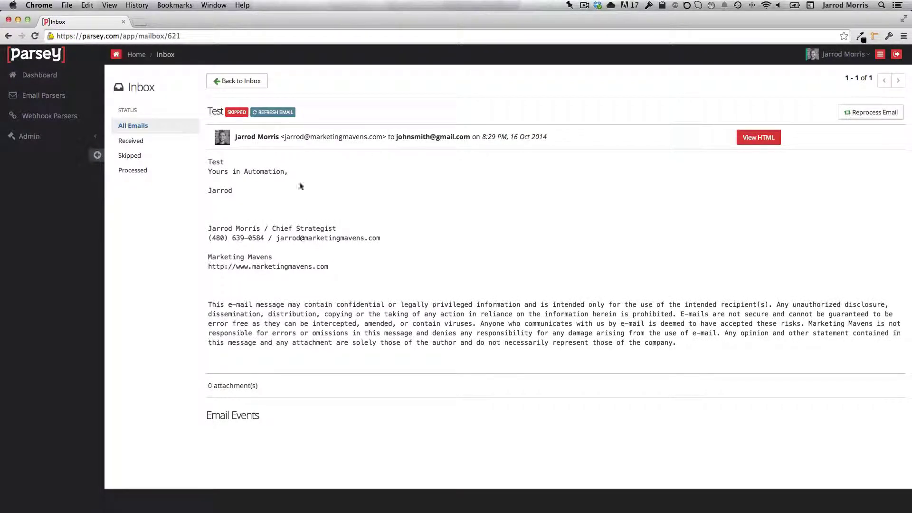
left_click(870, 112)
left_click(680, 267)
In a new Infusionsoft tab, search for the existing test contact and open their record.
left_click(139, 24)
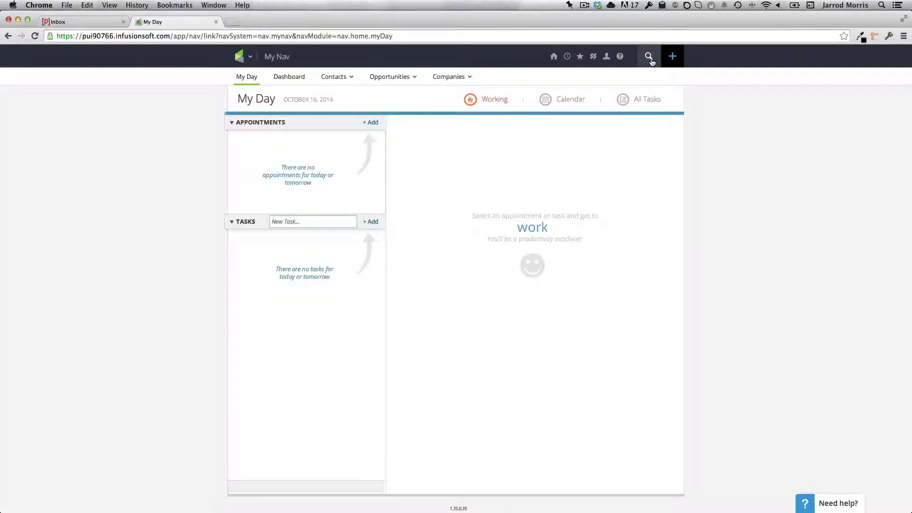
left_click(649, 57)
type("john smith")
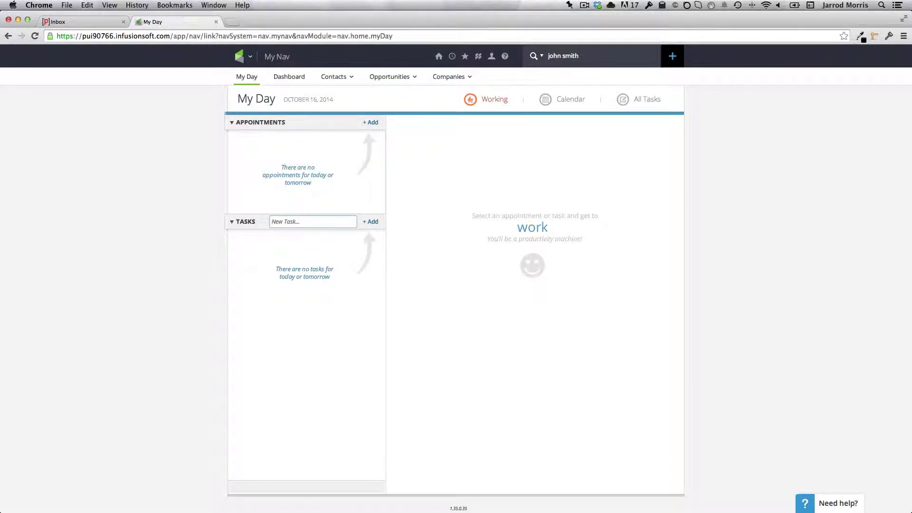
key("Return")
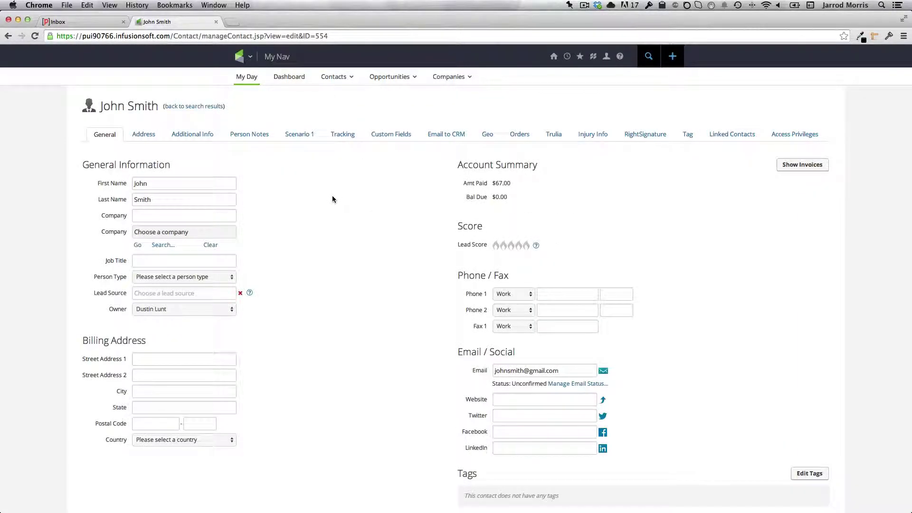
View the Test email in the contact's Recent Email History, then close the preview.
scroll(332, 198, "down", 15)
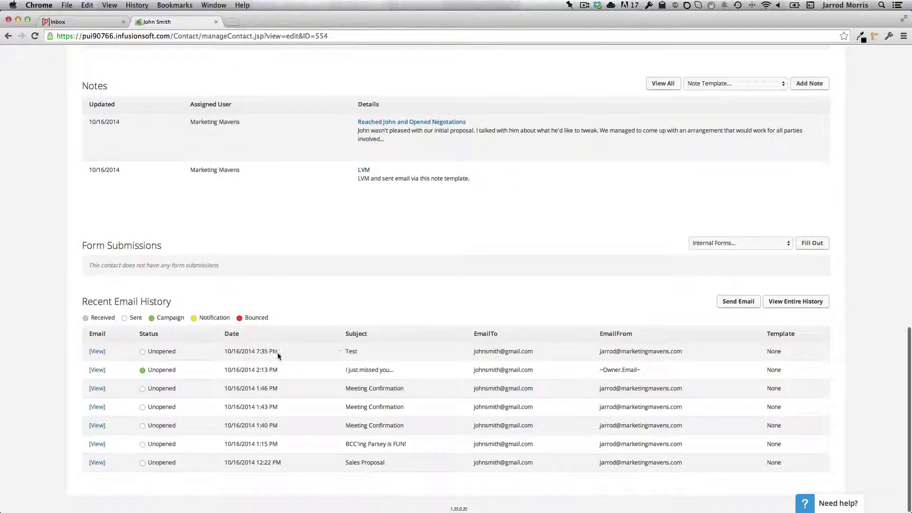
left_click(97, 352)
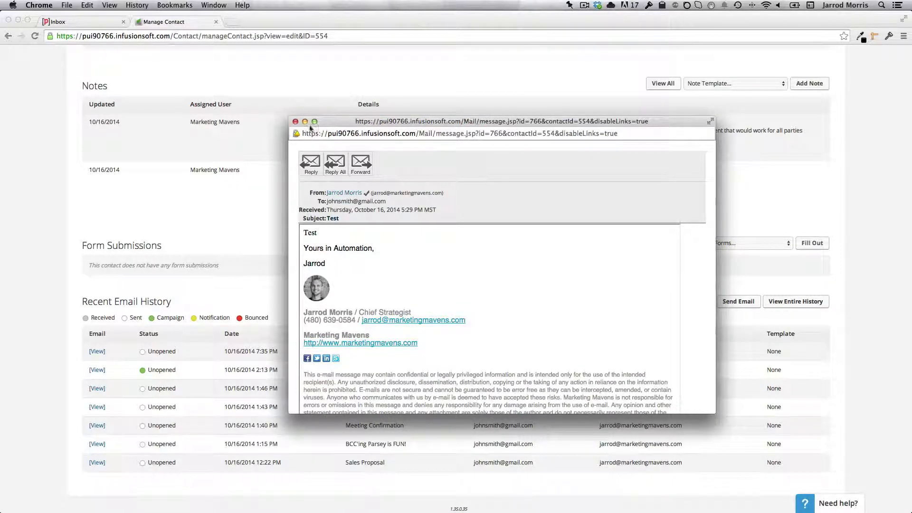
left_click(296, 121)
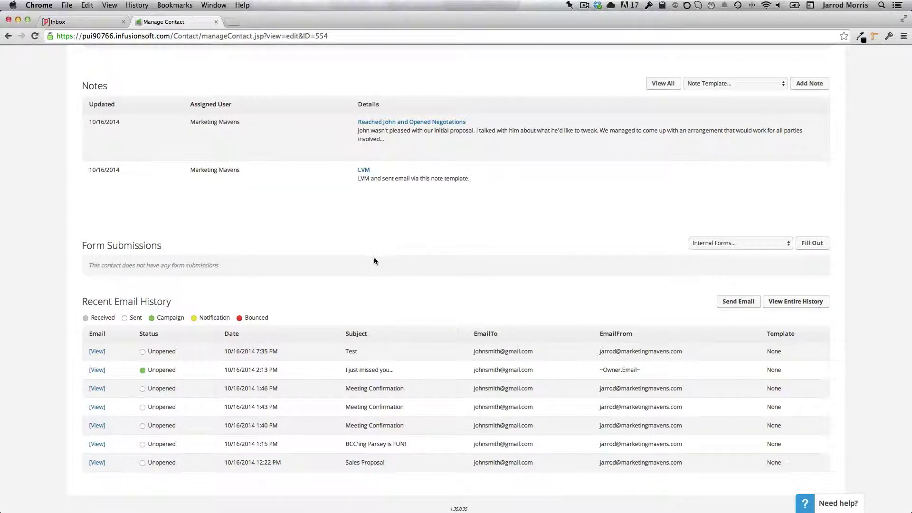
scroll(380, 259, "up", 10)
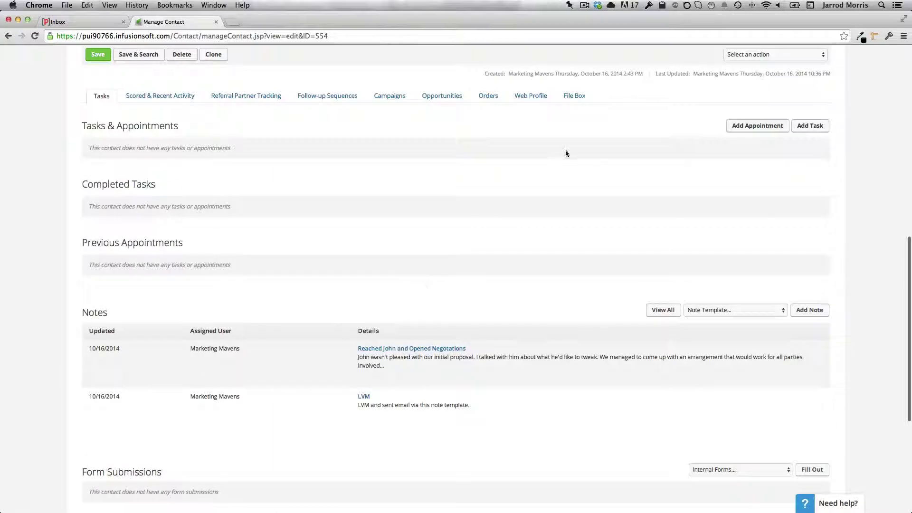
scroll(559, 246, "up", 10)
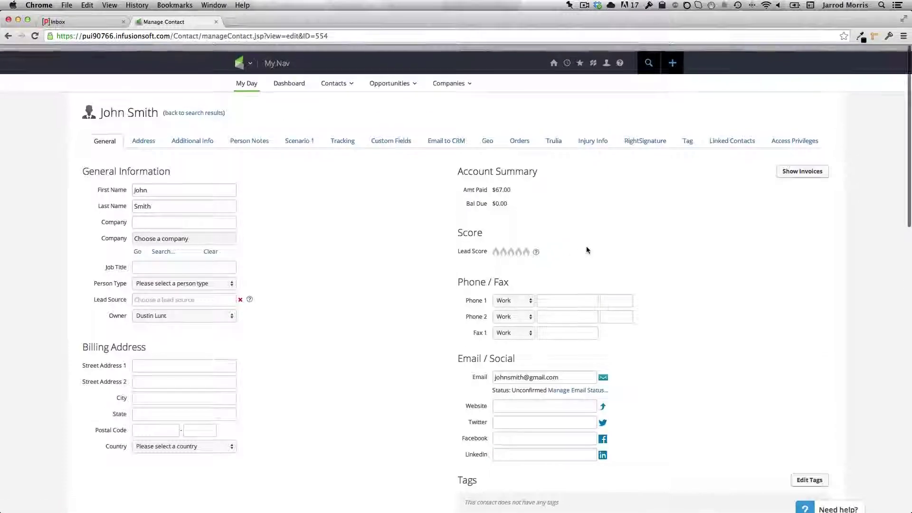
Search Infusionsoft contacts for the new test contact's name, which returns 0 of 0 results.
left_click(649, 56)
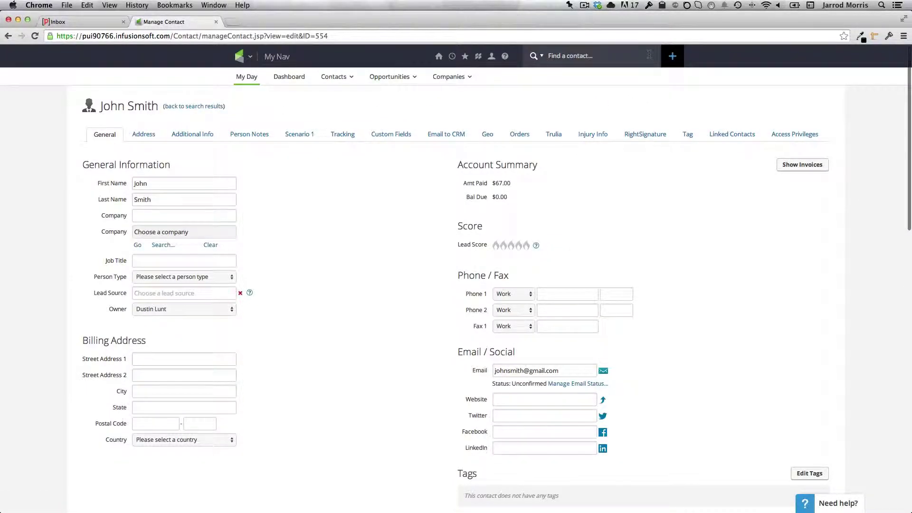
type("donald duck")
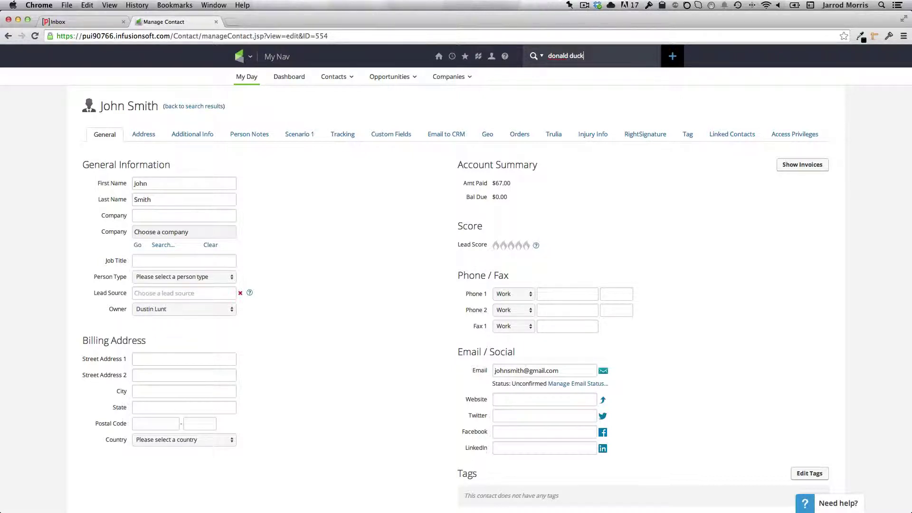
key("Return")
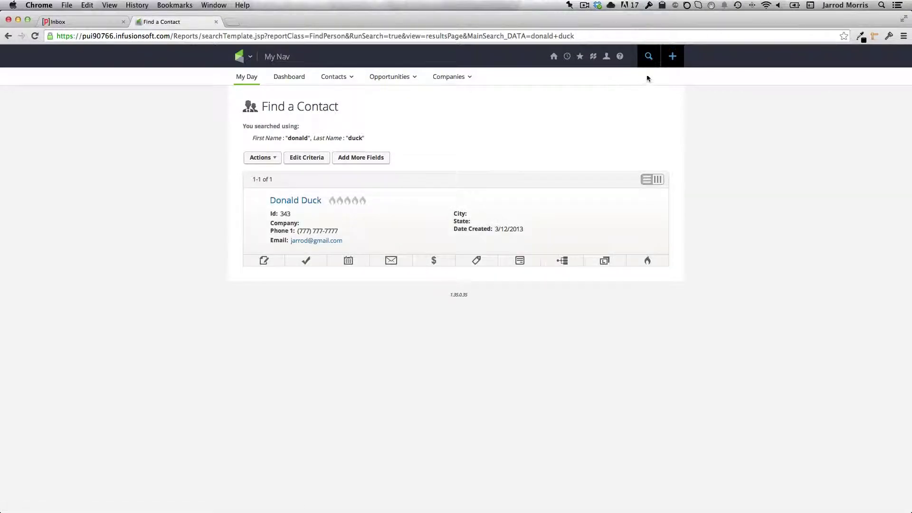
left_click(652, 65)
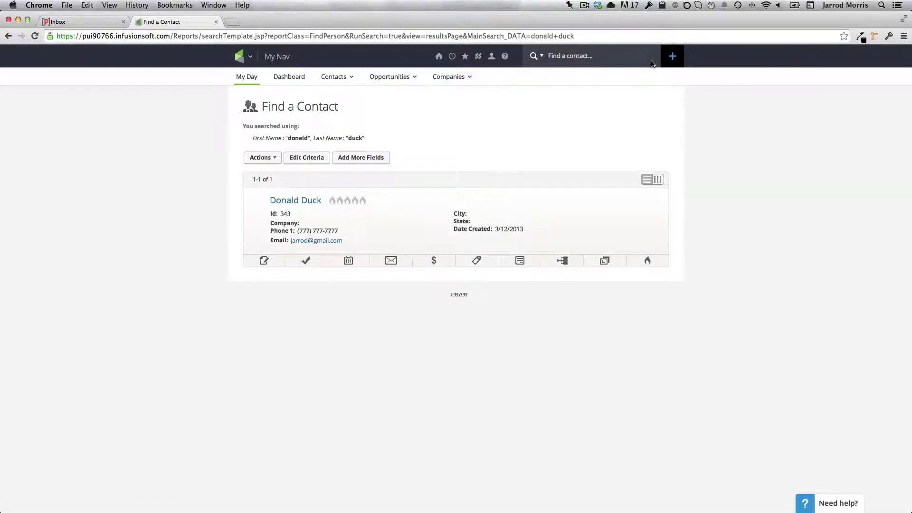
type("daffy duck")
key("Return")
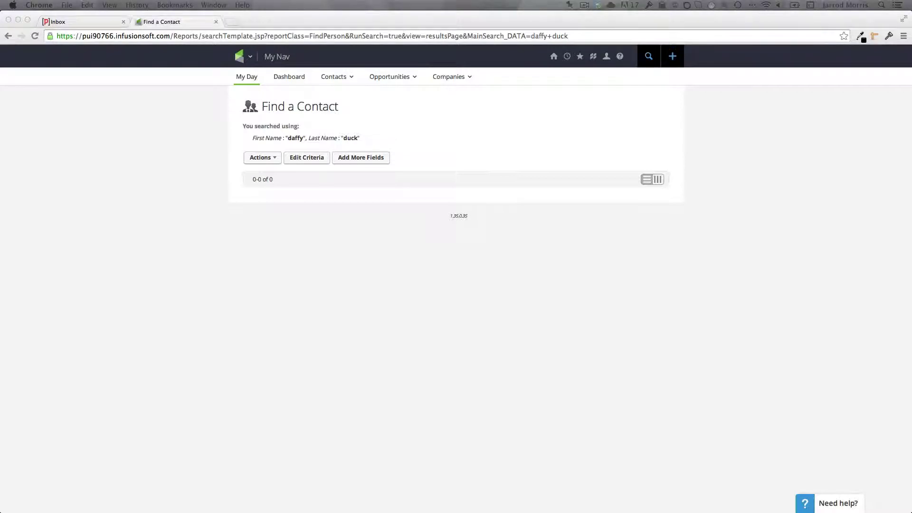
Write a new email to the test contact, Bcc'd to the Parsey mailbox, with a greeting subject and body 'How's it going?'.
key("super+n")
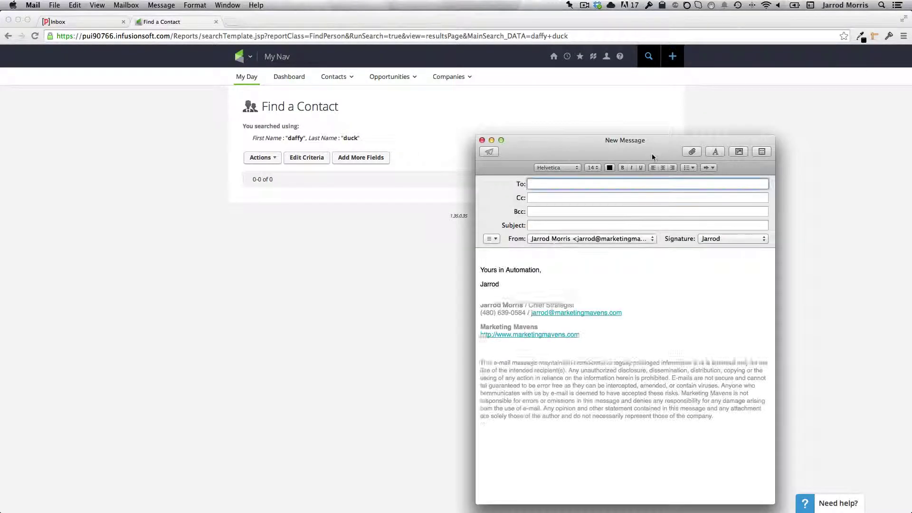
type("Daffy Duck")
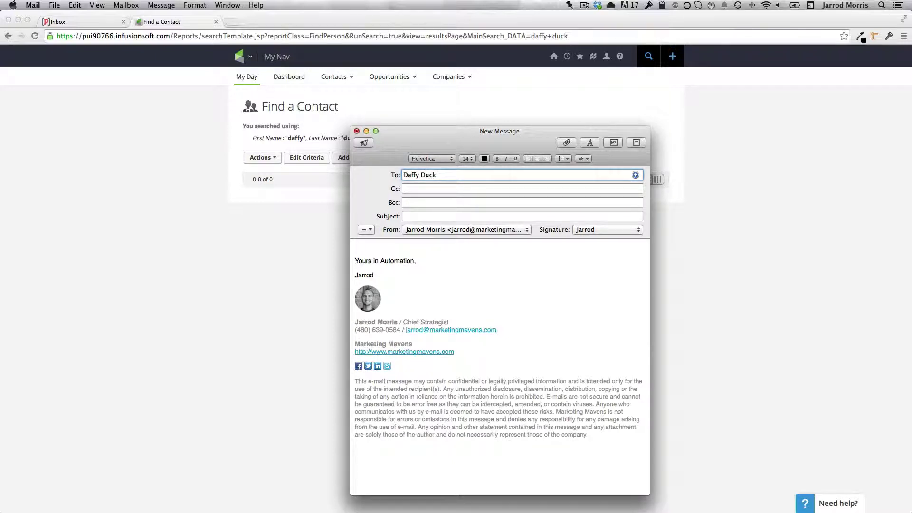
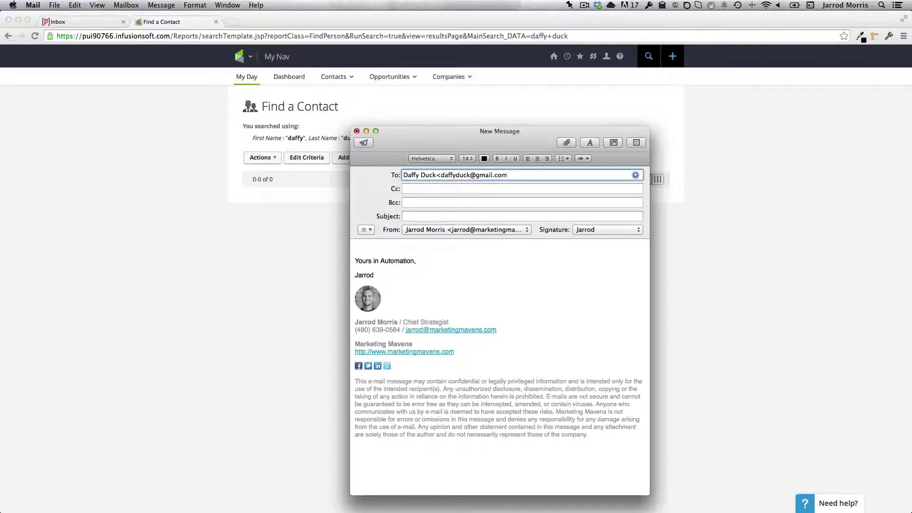
type(">")
key("Tab")
key("Tab")
key("Tab")
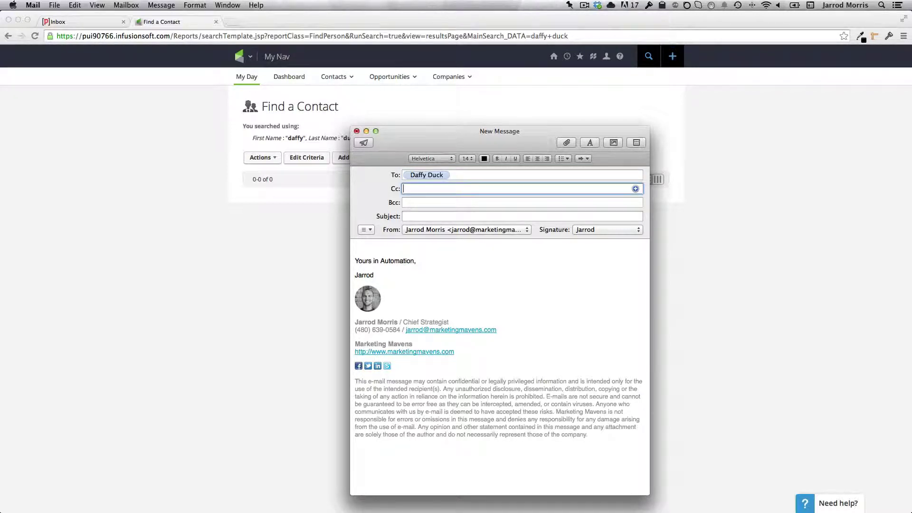
left_click(523, 202)
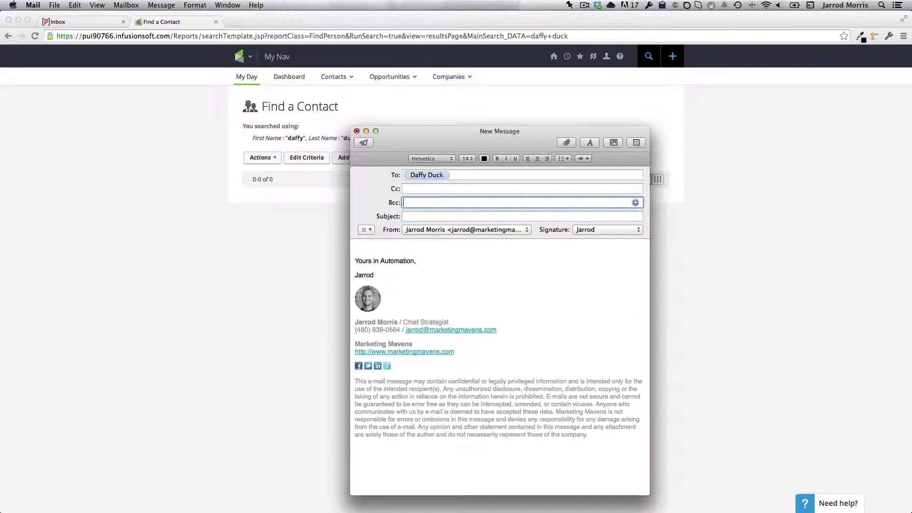
key("super+v")
key("Tab")
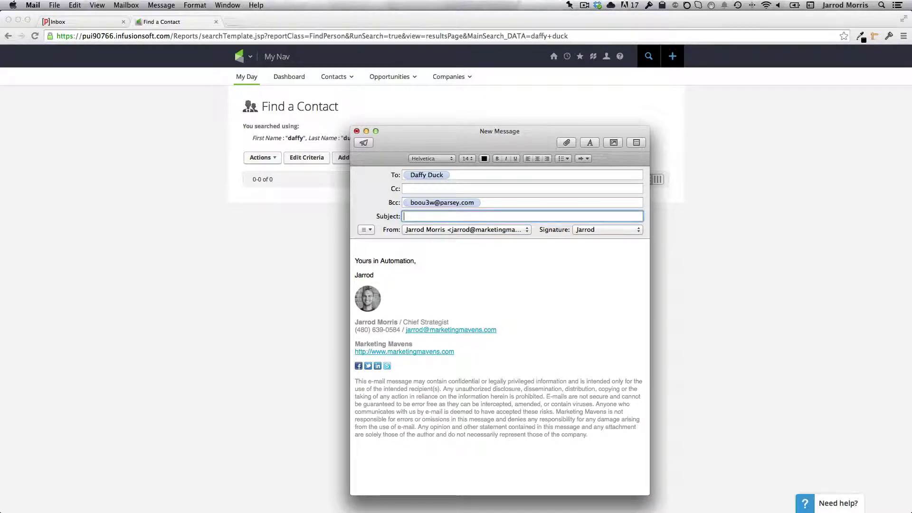
type("Hey Daffy")
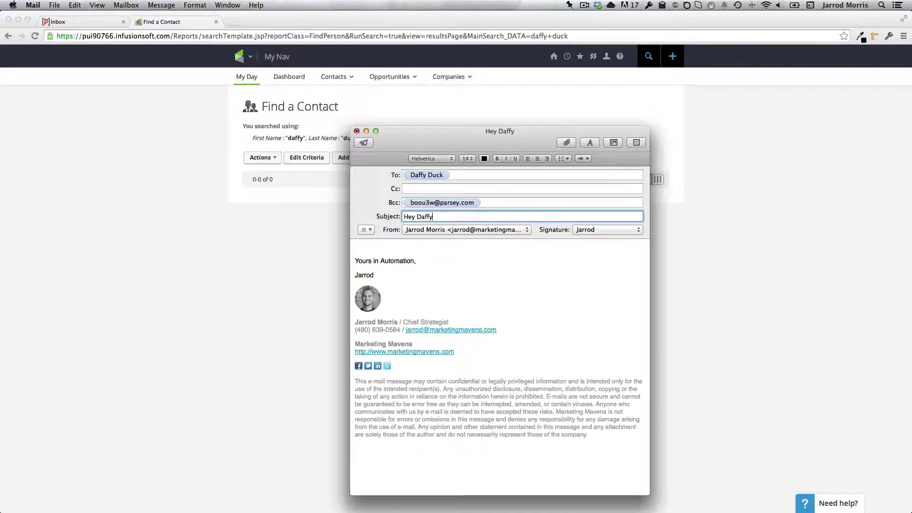
key("Tab")
type("How's it going?")
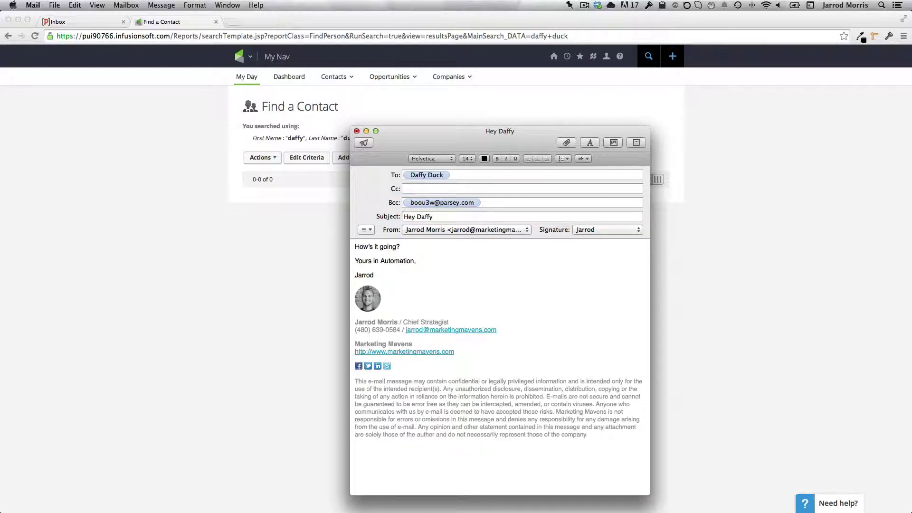
key("Return")
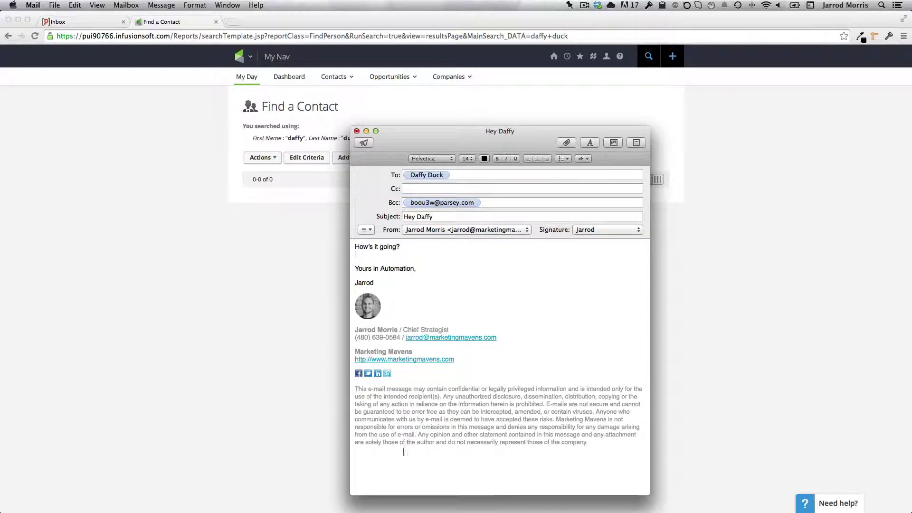
left_click(375, 462)
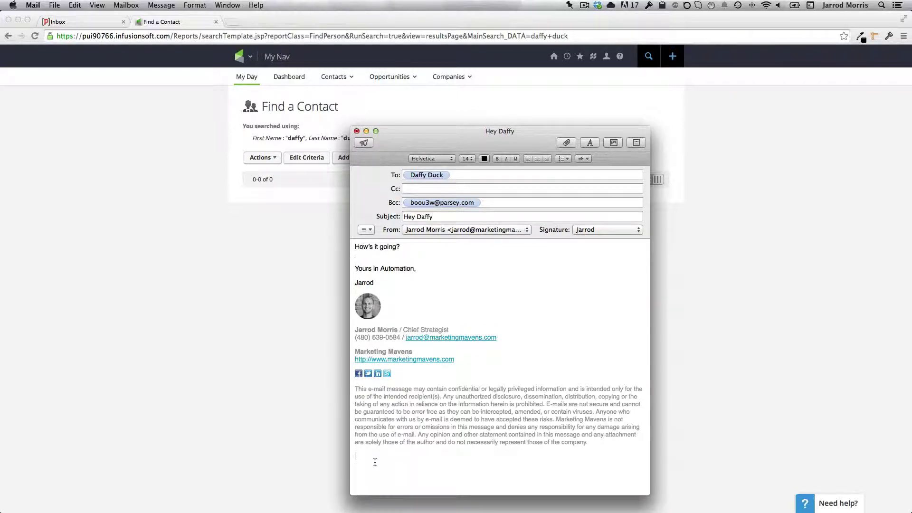
Attach Sales-Proposal-MM-141005.pdf and send the email.
left_click(567, 143)
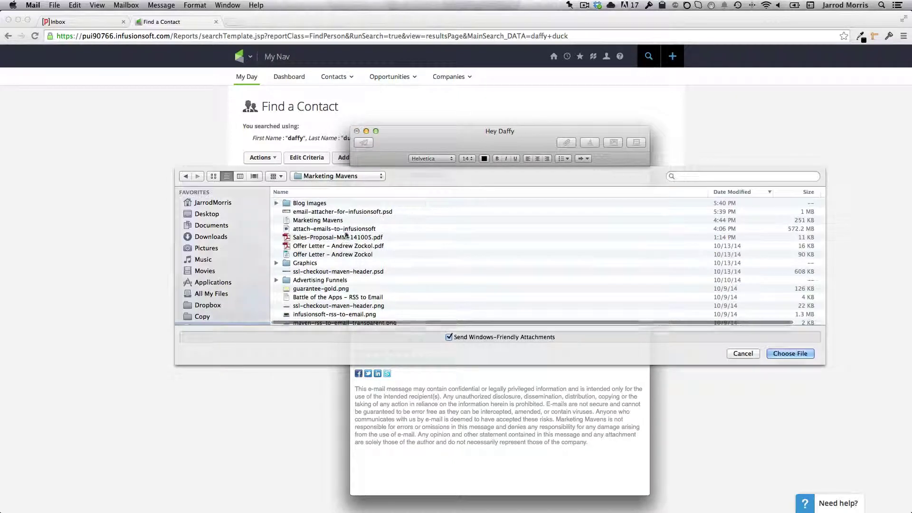
left_click(328, 237)
left_click(789, 353)
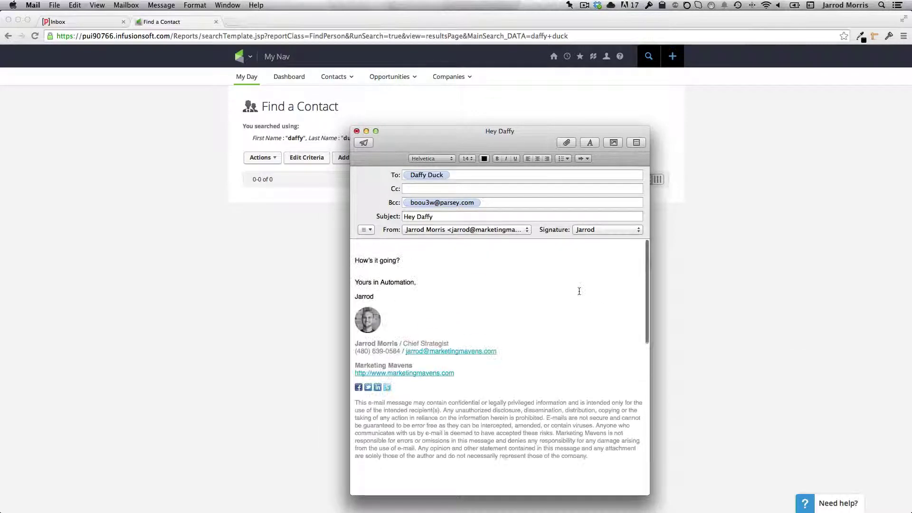
left_click(363, 143)
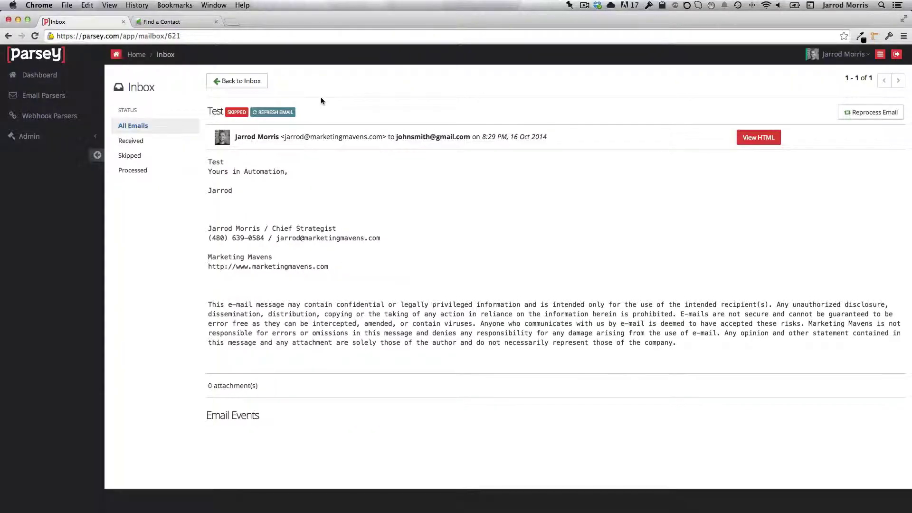
Open the newest greeting email in the Email Attacher mailbox and review its successful CreateContact, AttachEmail and FileBox actions.
left_click(246, 83)
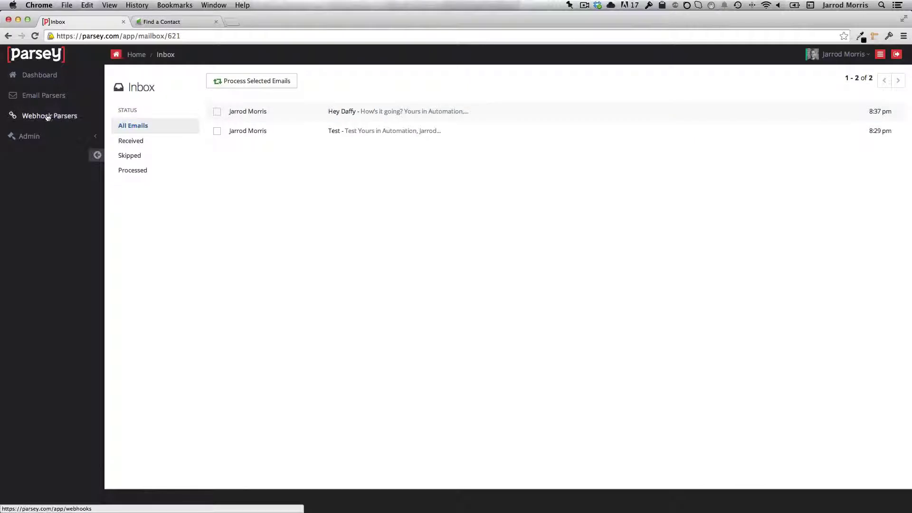
left_click(51, 97)
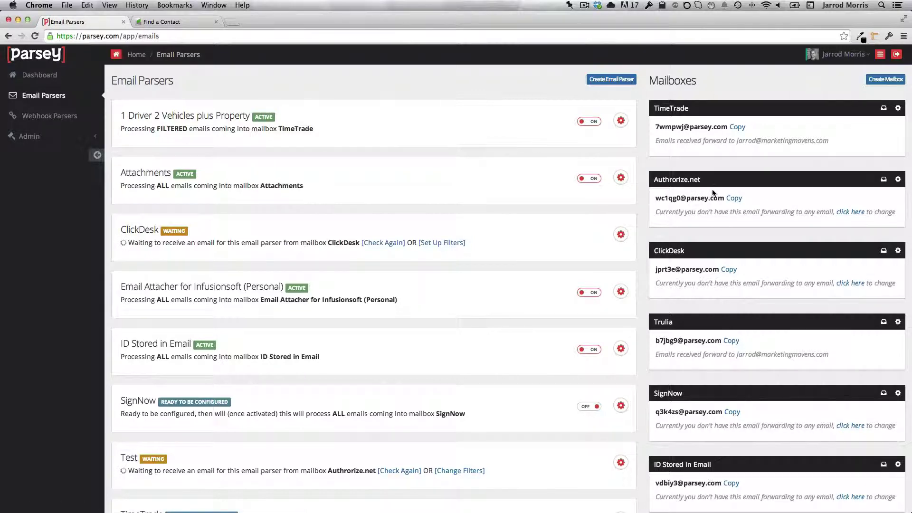
scroll(713, 192, "down", 5)
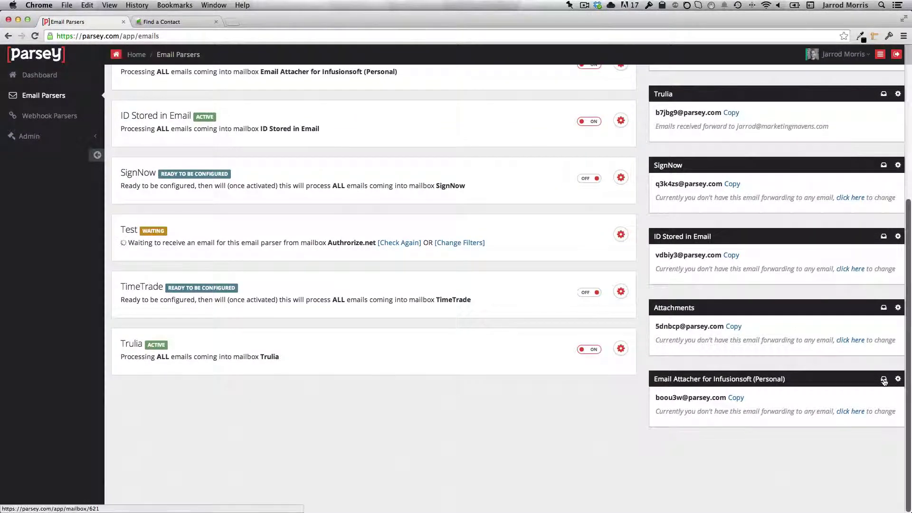
left_click(885, 381)
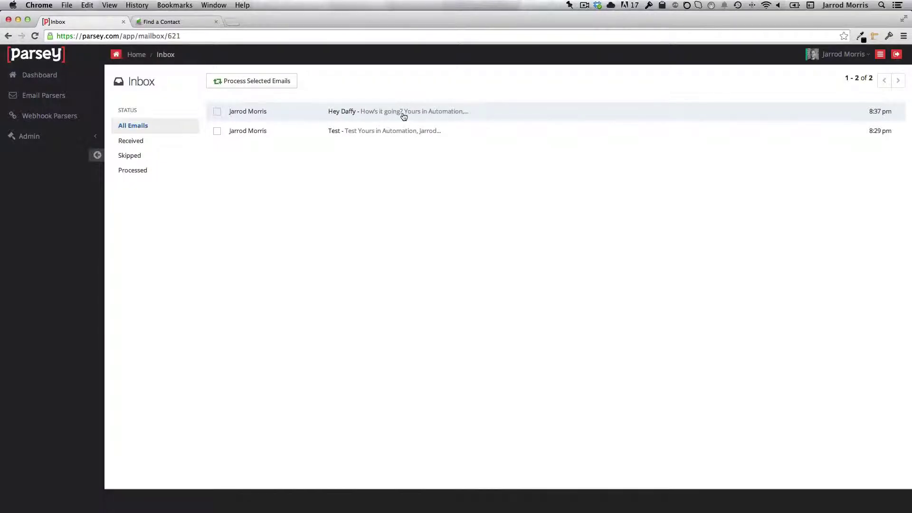
left_click(404, 118)
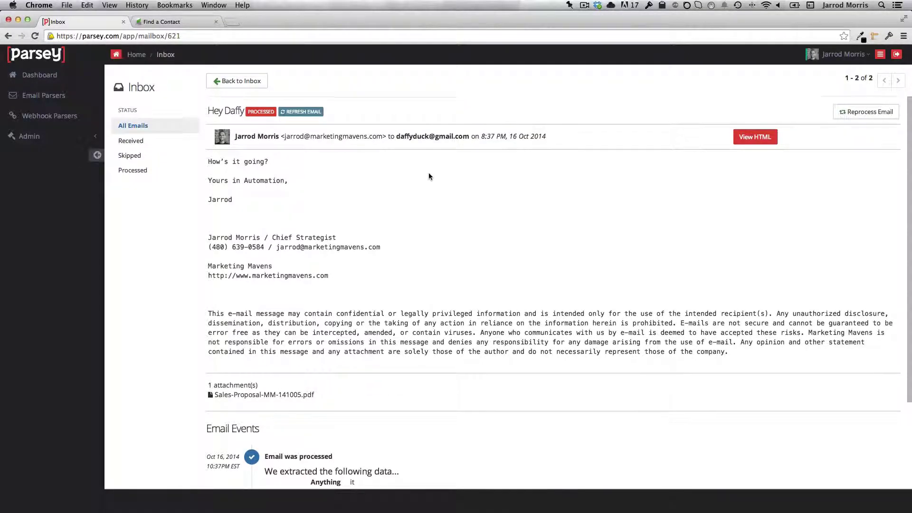
scroll(429, 173, "down", 3)
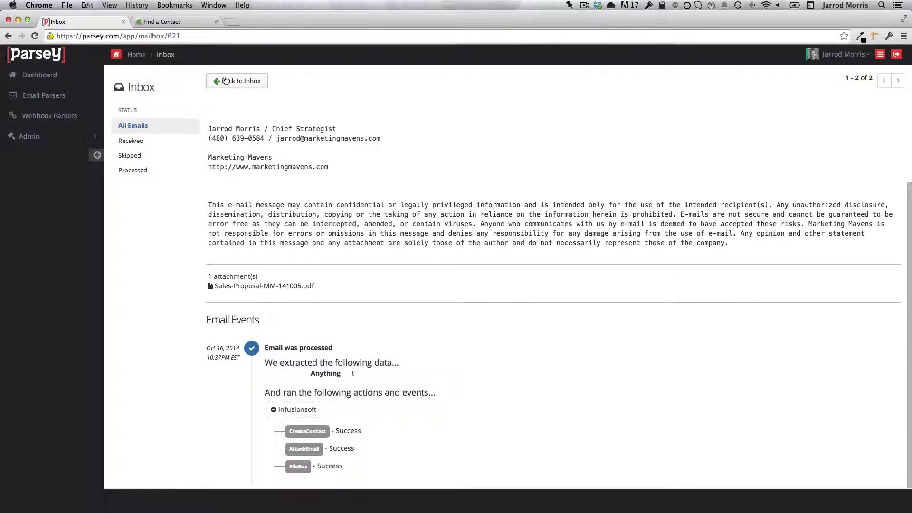
Back in Infusionsoft, search for the new test contact and open their record.
left_click(184, 22)
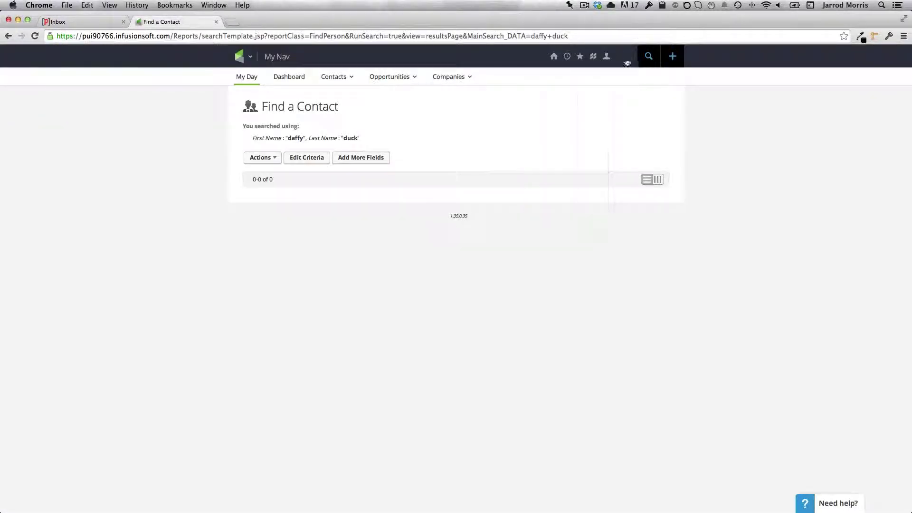
left_click(648, 56)
type("daff")
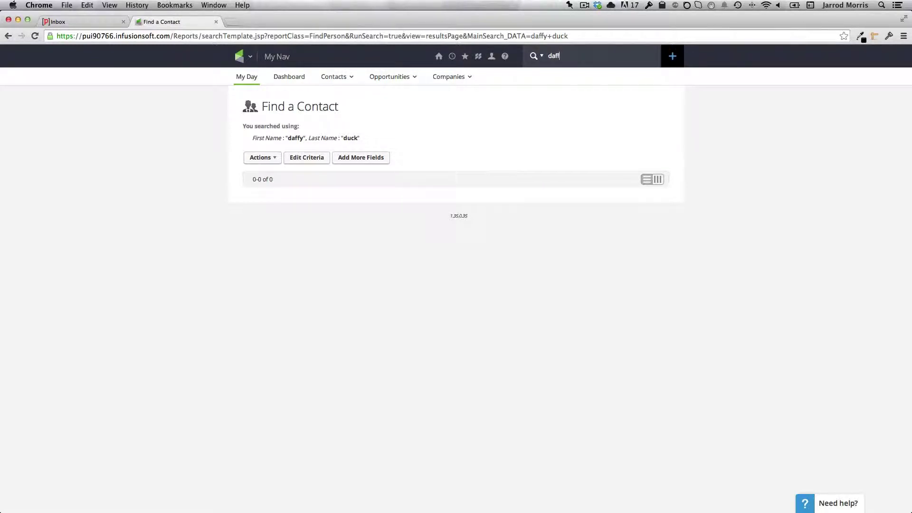
type(" duck")
key("Return")
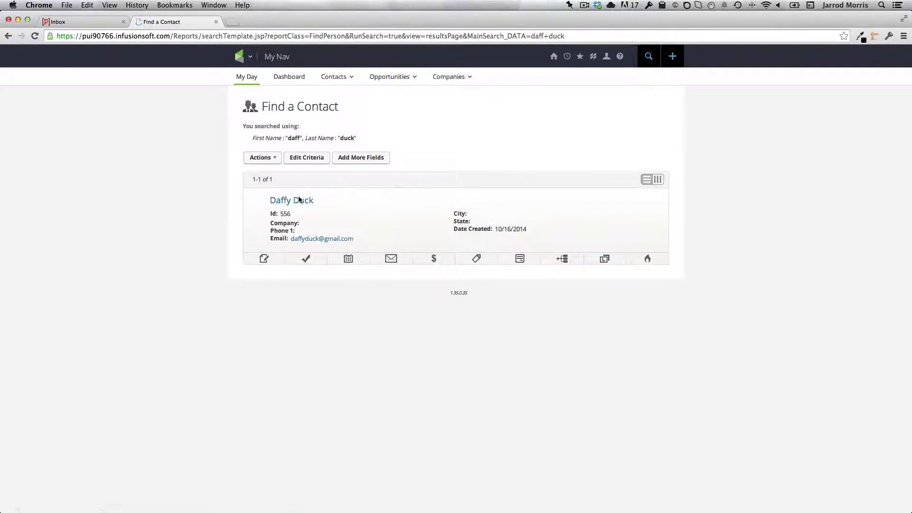
left_click(297, 201)
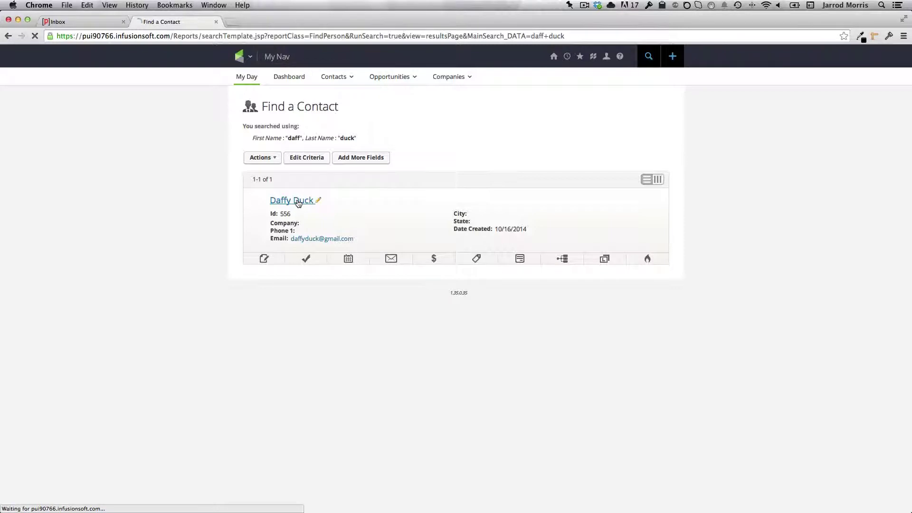
Check the logged greeting email in Recent Email History and Sales-Proposal-MM-141005.pdf in the File Box.
scroll(353, 222, "down", 10)
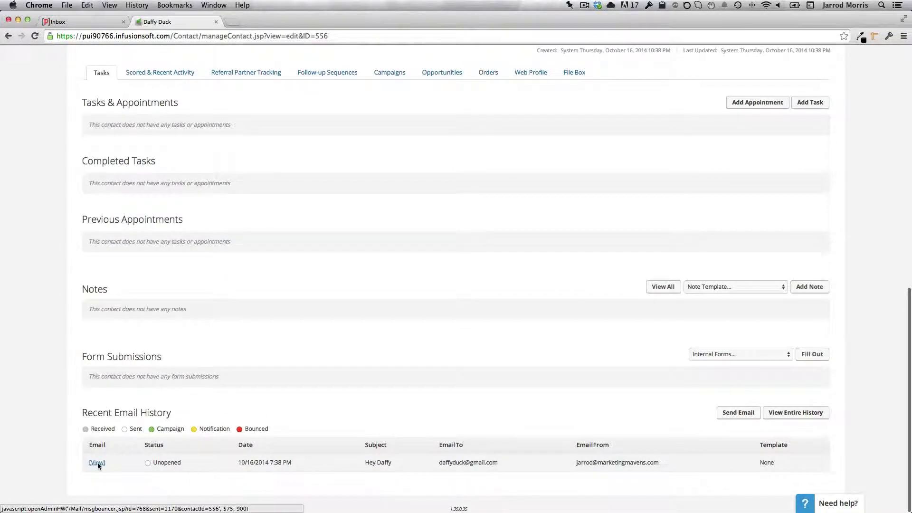
left_click(97, 462)
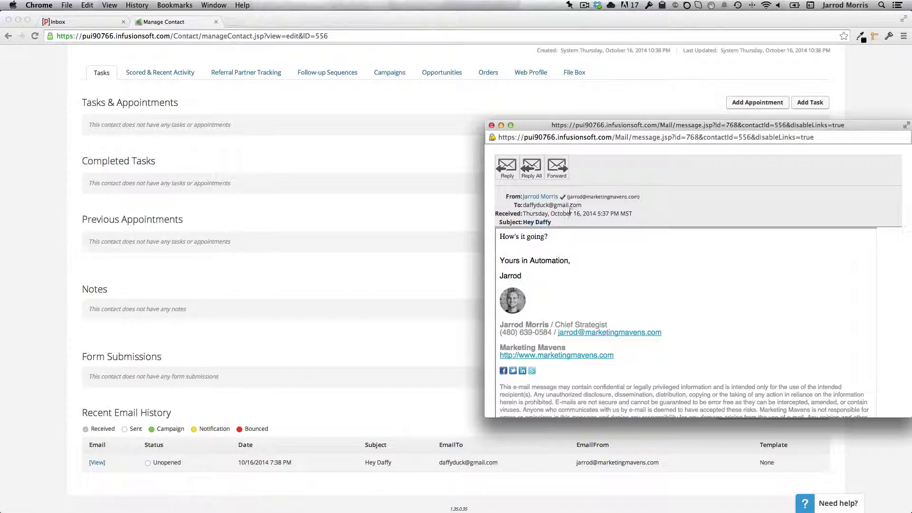
left_click(492, 125)
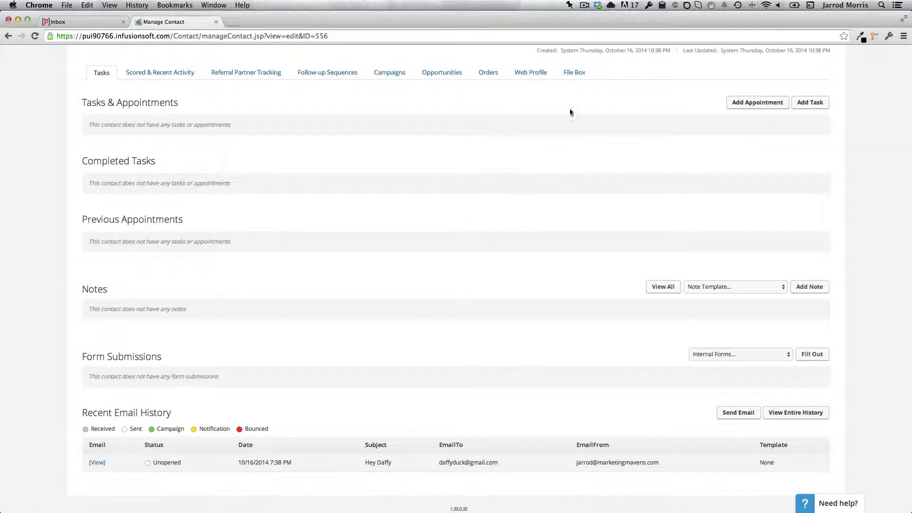
left_click(576, 72)
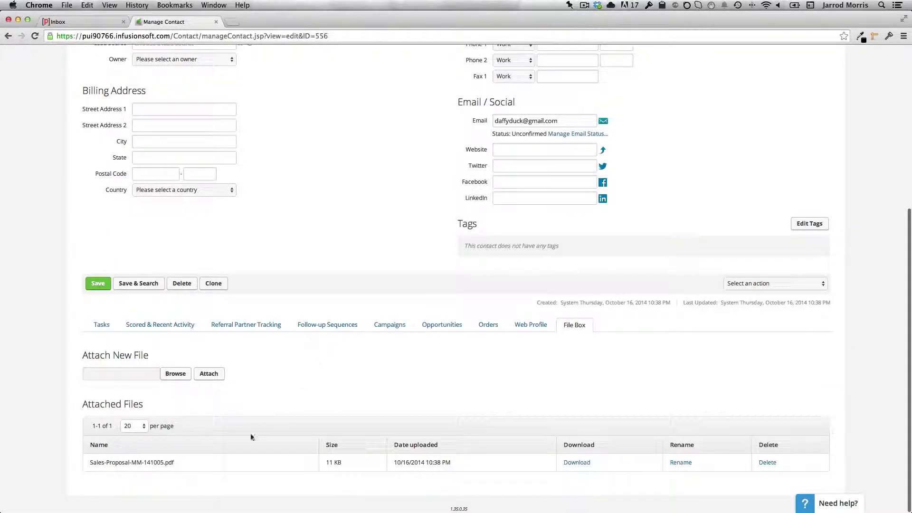
left_click_drag(187, 464, 88, 463)
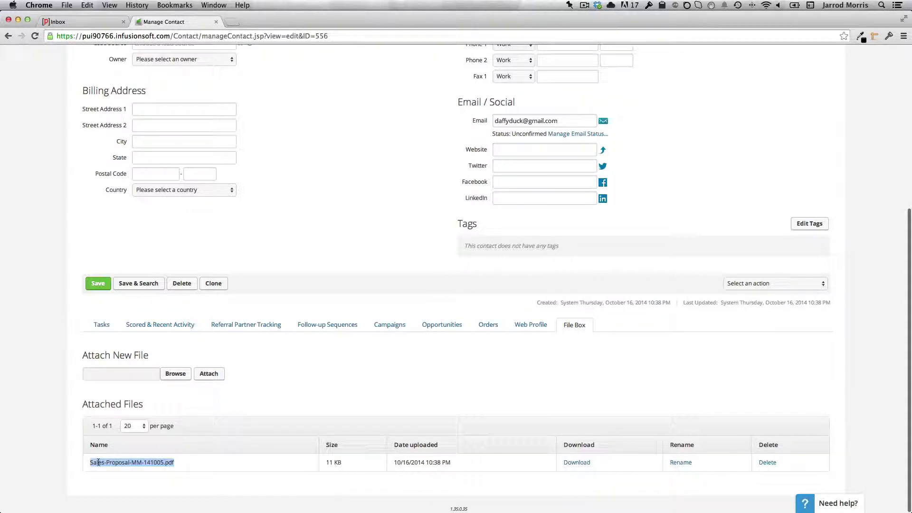
left_click(197, 458)
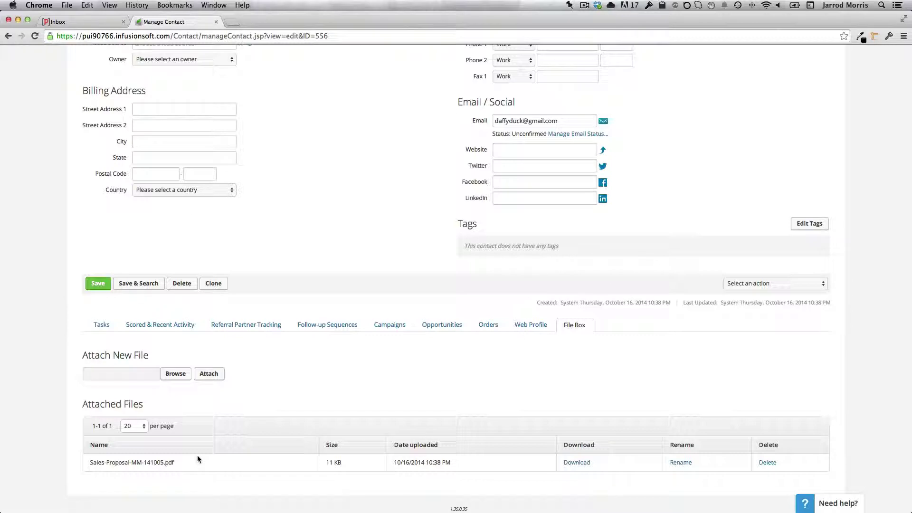
scroll(275, 436, "up", 15)
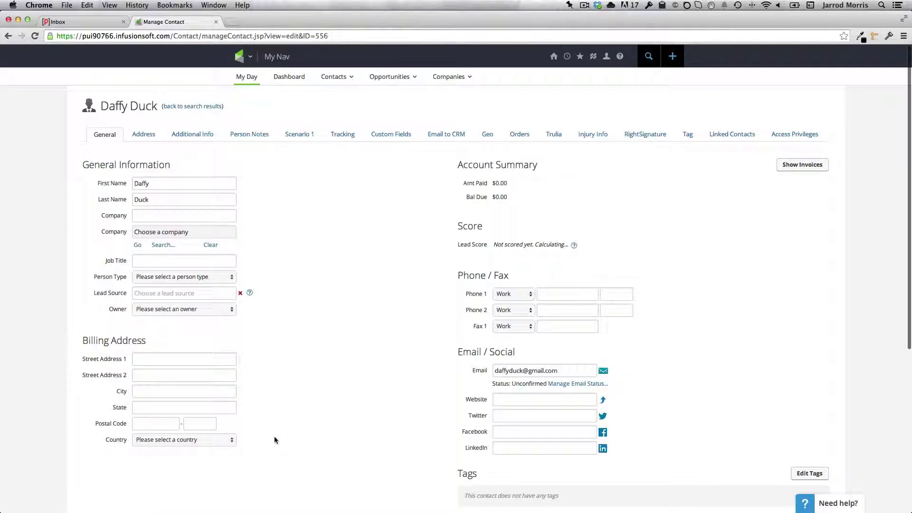